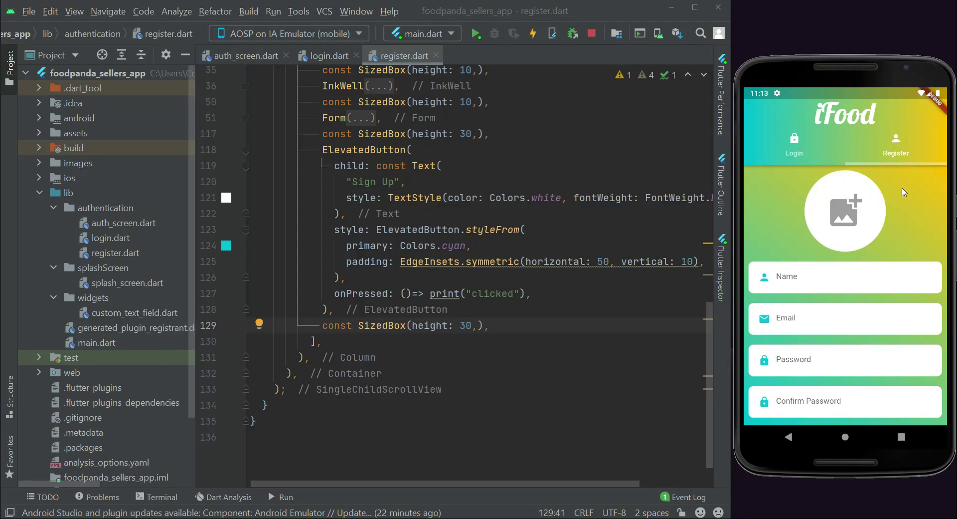
pyautogui.moveTo(912, 278); pyautogui.dragTo(908, 126)
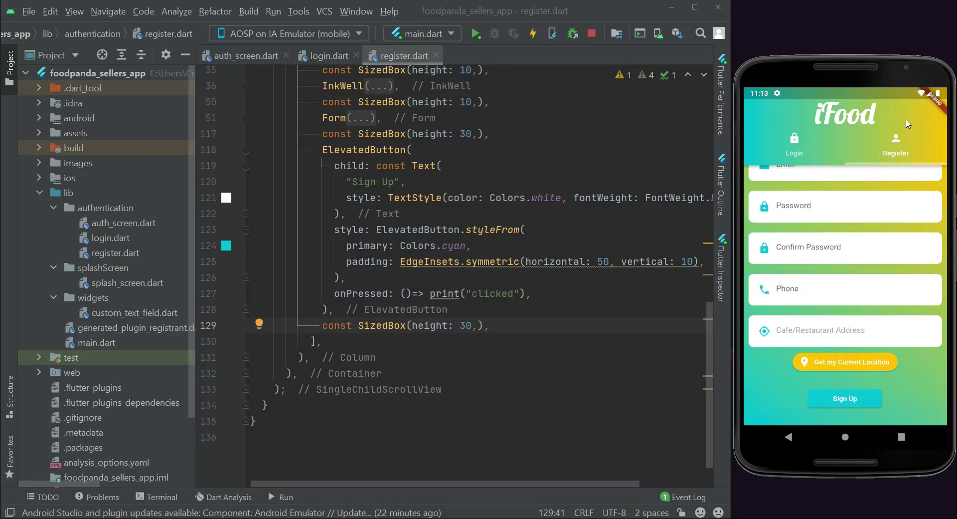
pyautogui.scroll(5, 813, 150)
# Show the emulator's Login tab, close auth_screen.dart and bring up register.dart's declarations
pyautogui.click(791, 148)
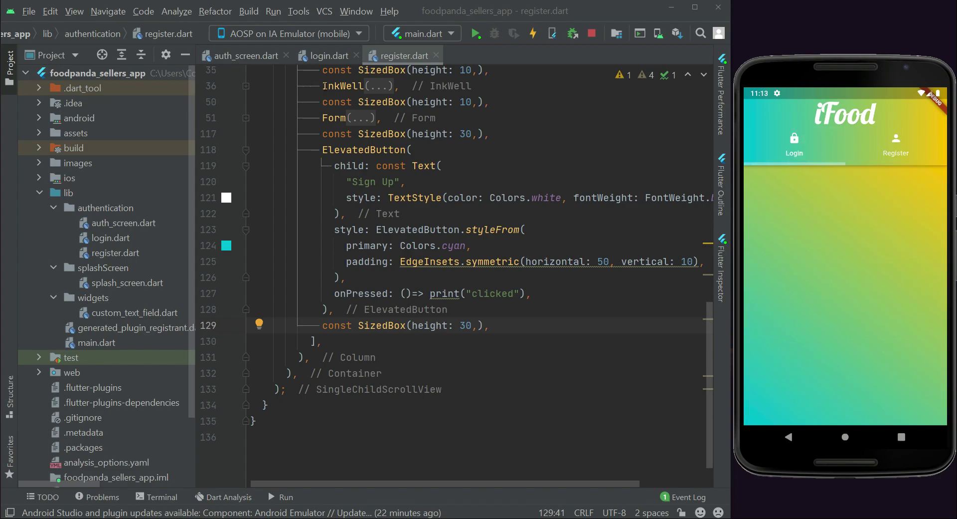
pyautogui.click(286, 56)
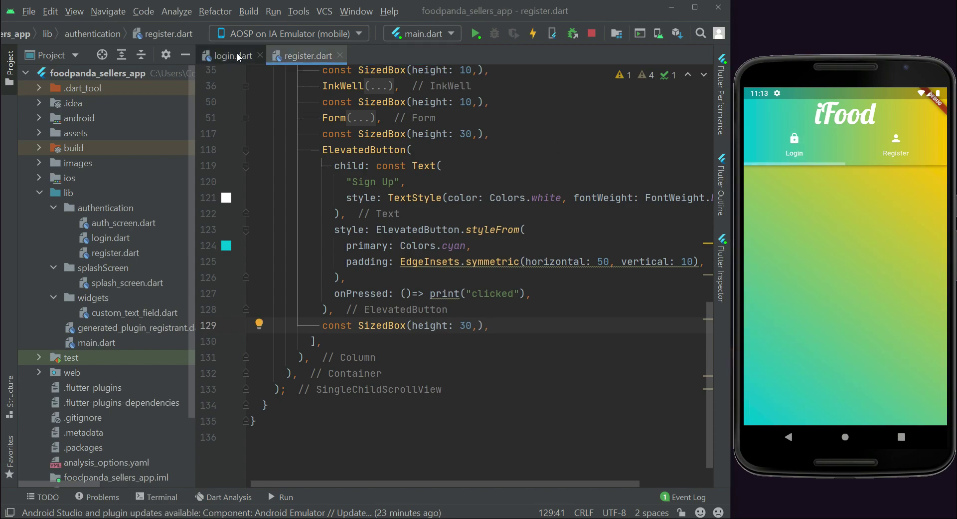
pyautogui.click(238, 55)
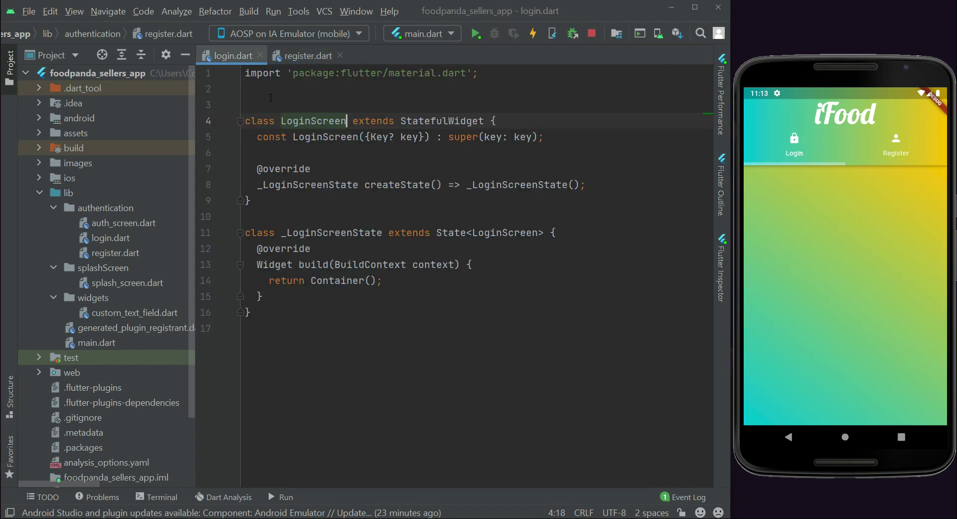
pyautogui.click(310, 56)
pyautogui.scroll(5, 389, 179)
pyautogui.scroll(5, 389, 180)
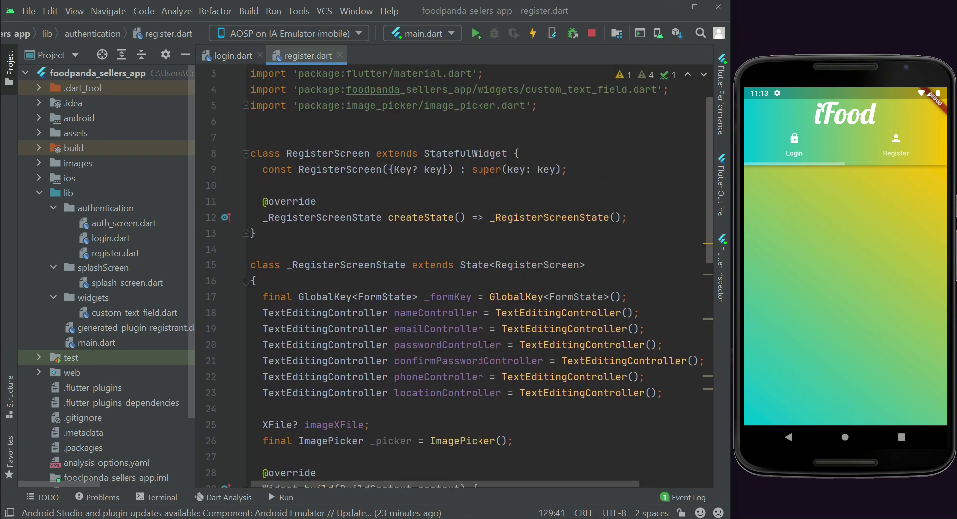
pyautogui.scroll(-2, 389, 179)
# Copy the _formKey declaration from register.dart into _LoginScreenState in login.dart
pyautogui.moveTo(261, 214); pyautogui.dragTo(635, 214)
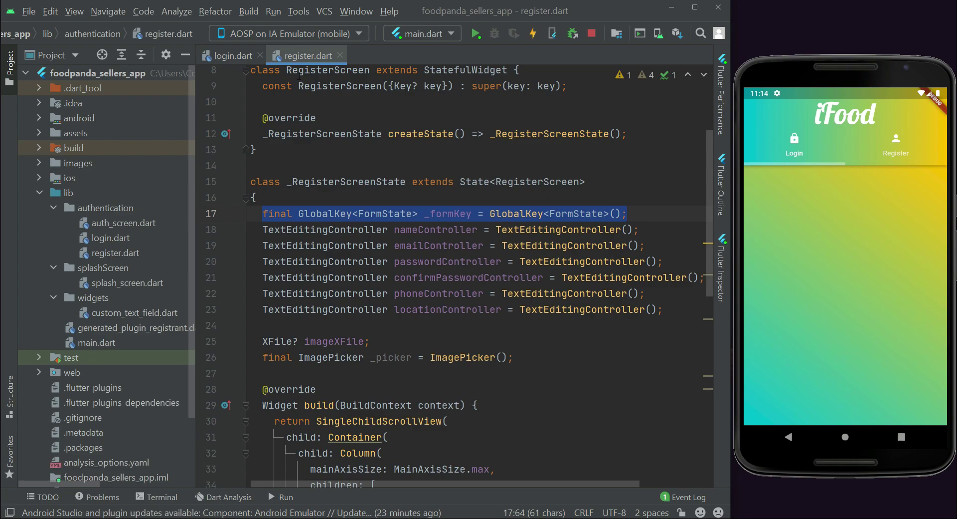
pyautogui.click(233, 55)
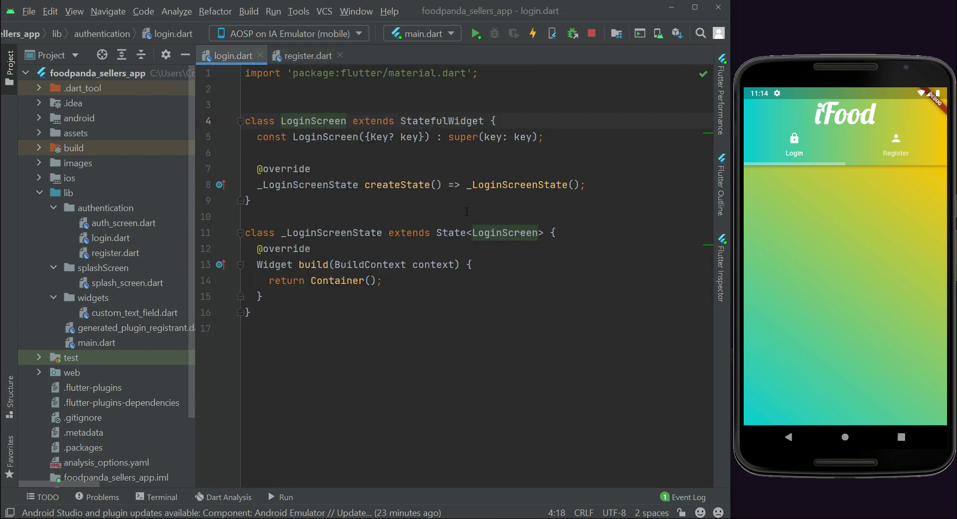
pyautogui.click(448, 218)
pyautogui.press('Return')
pyautogui.press('Return')
pyautogui.click(570, 265)
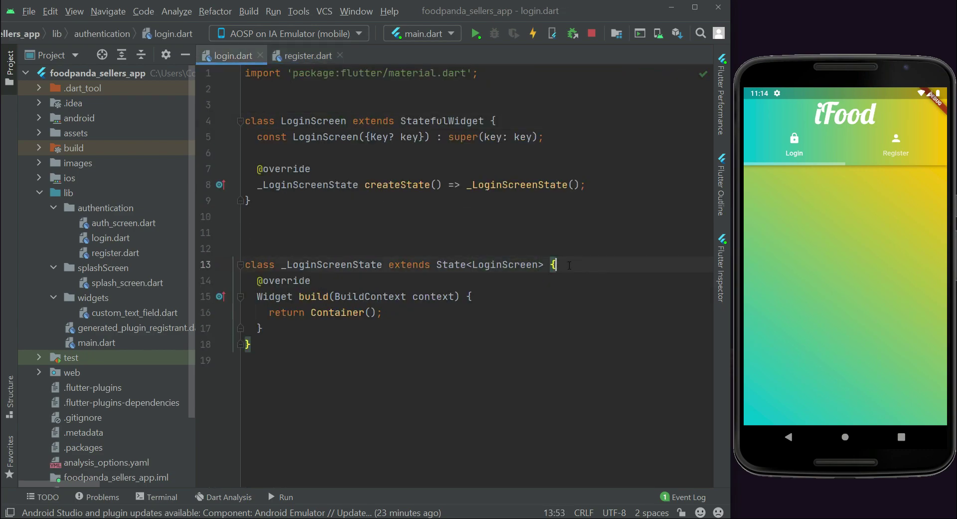
pyautogui.press('Return')
pyautogui.click(356, 280)
pyautogui.press('Return')
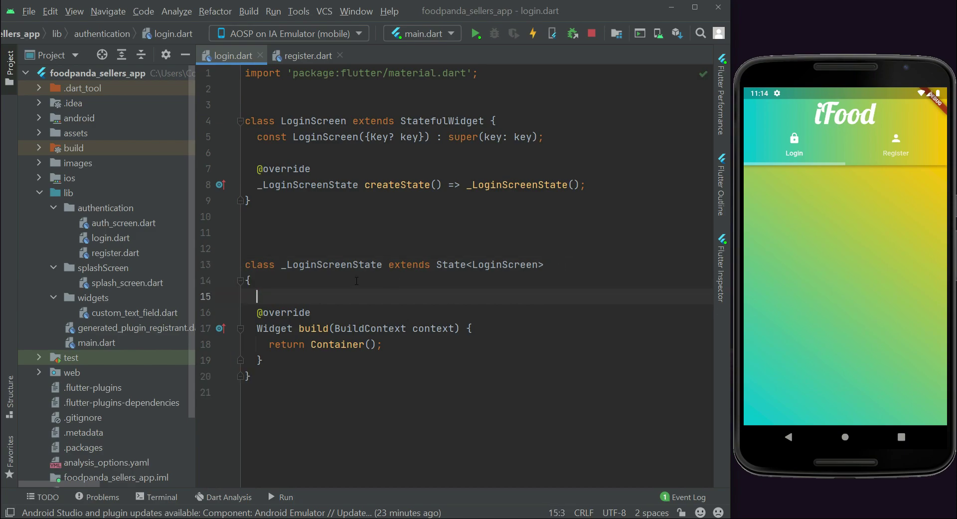
pyautogui.press('Return')
pyautogui.press('Up')
pyautogui.write('final GlobalKey<FormState> _formKey = GlobalKey<FormState>();')
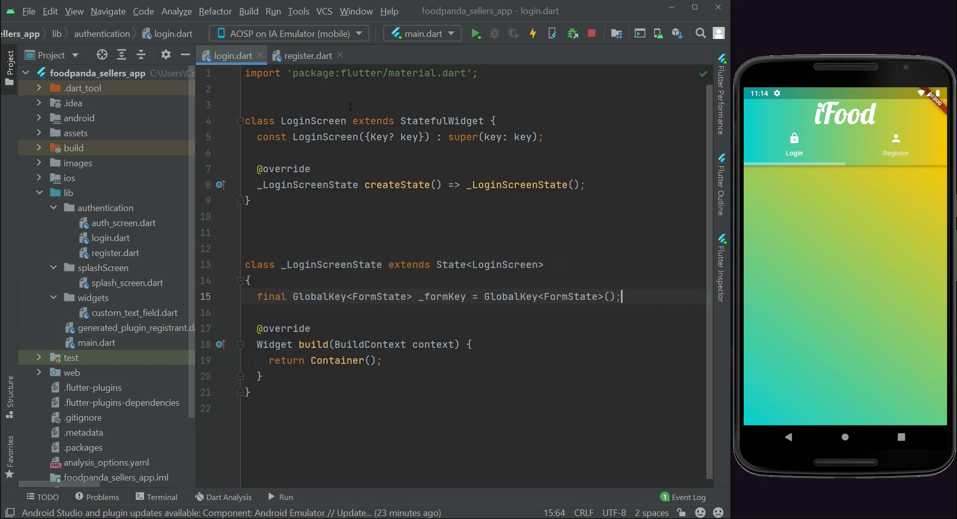
# Copy the emailController and passwordController declarations into the login state class
pyautogui.click(306, 53)
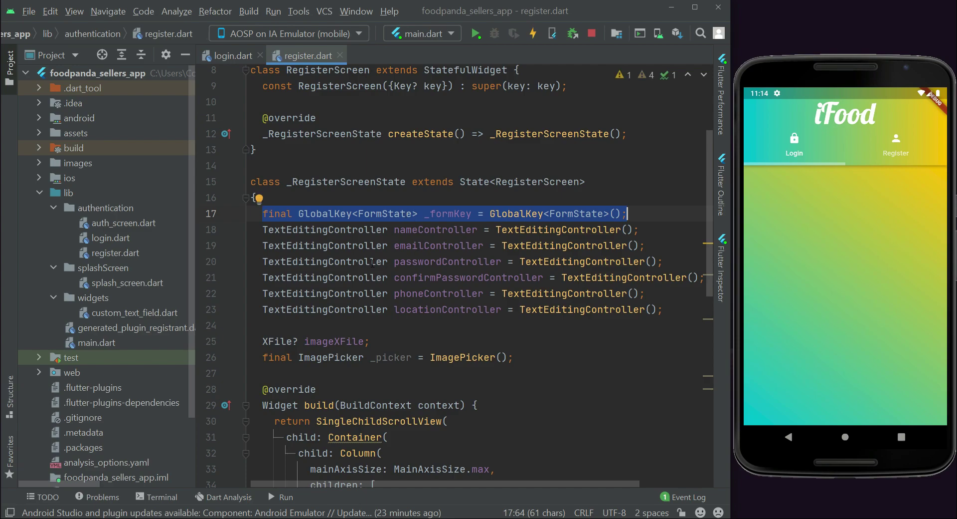
pyautogui.moveTo(262, 245); pyautogui.dragTo(689, 259)
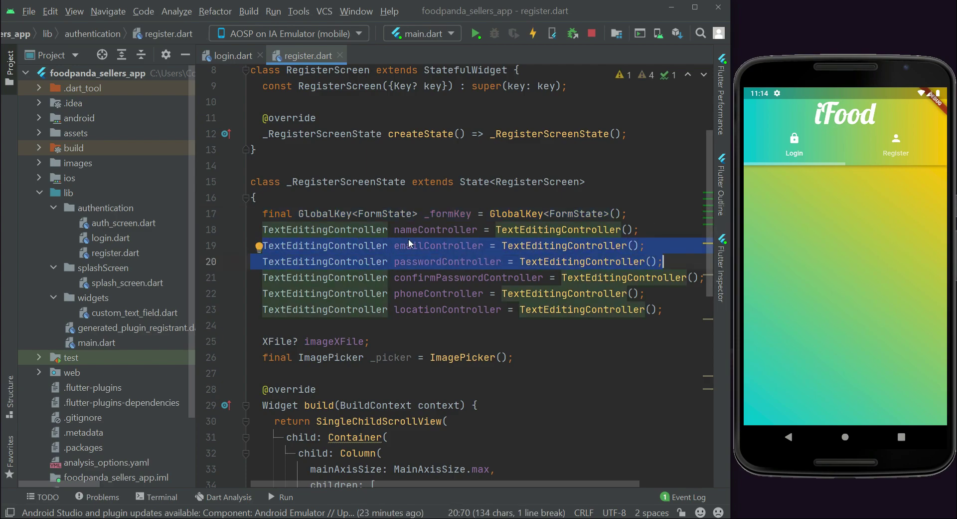
pyautogui.click(228, 55)
pyautogui.press('Return')
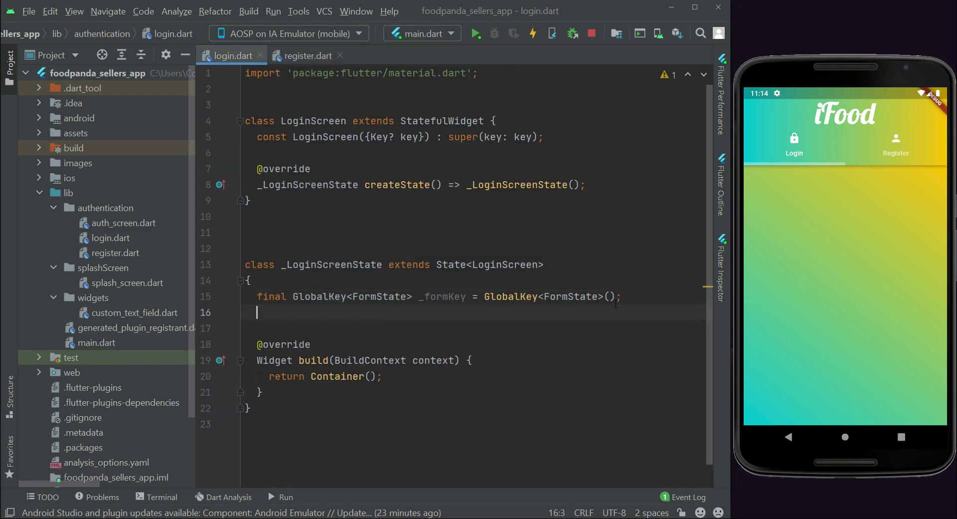
pyautogui.hotkey('ctrl', 'v')
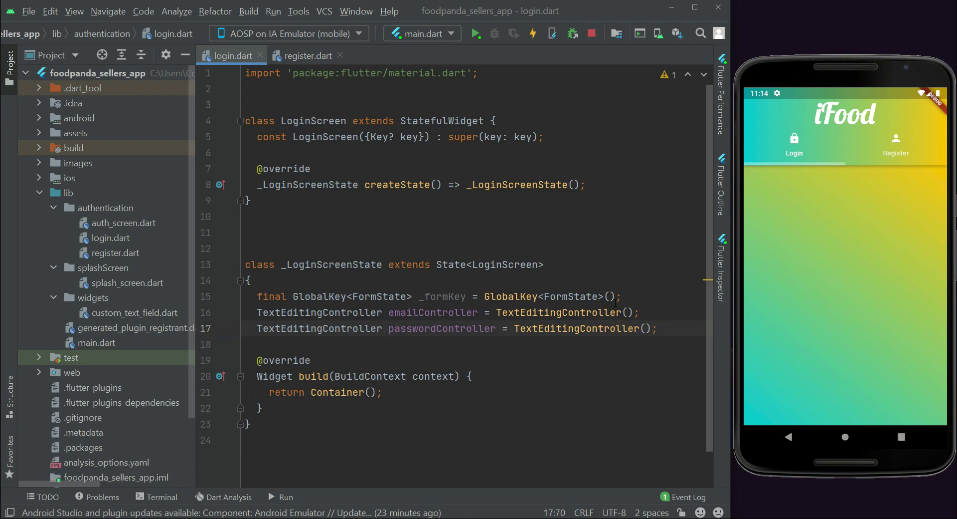
pyautogui.scroll(-1, 608, 297)
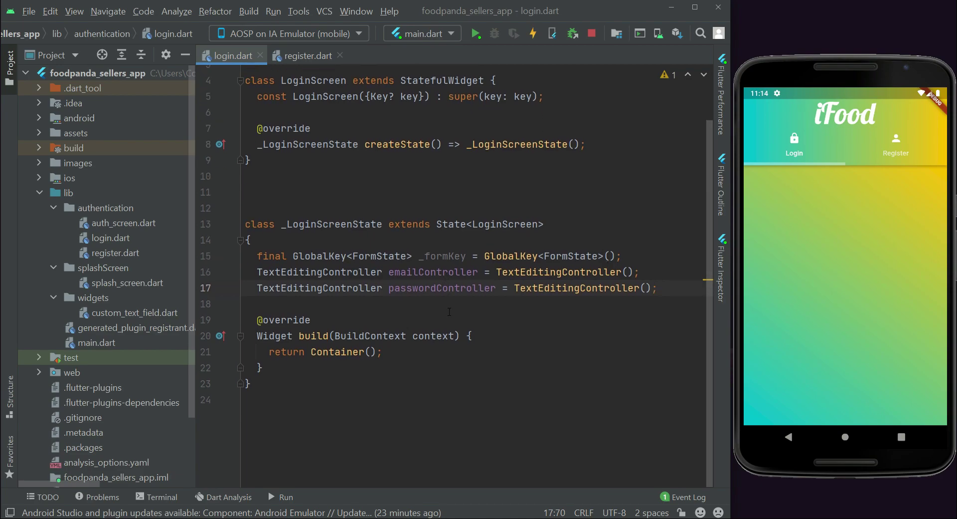
# Replace build's Container with a SingleChildScrollView holding a Column with mainAxisSize max and a children list
pyautogui.doubleClick(340, 352)
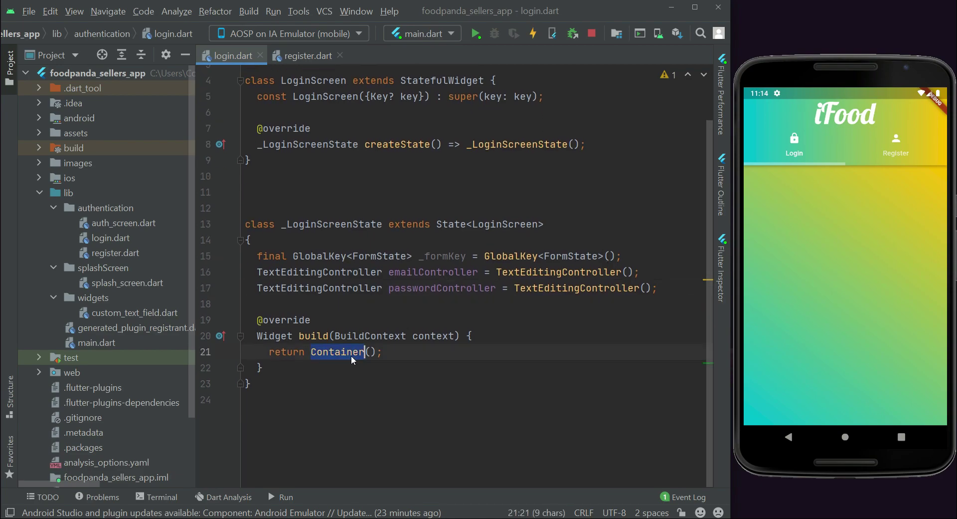
pyautogui.press('BackSpace')
pyautogui.write('Si')
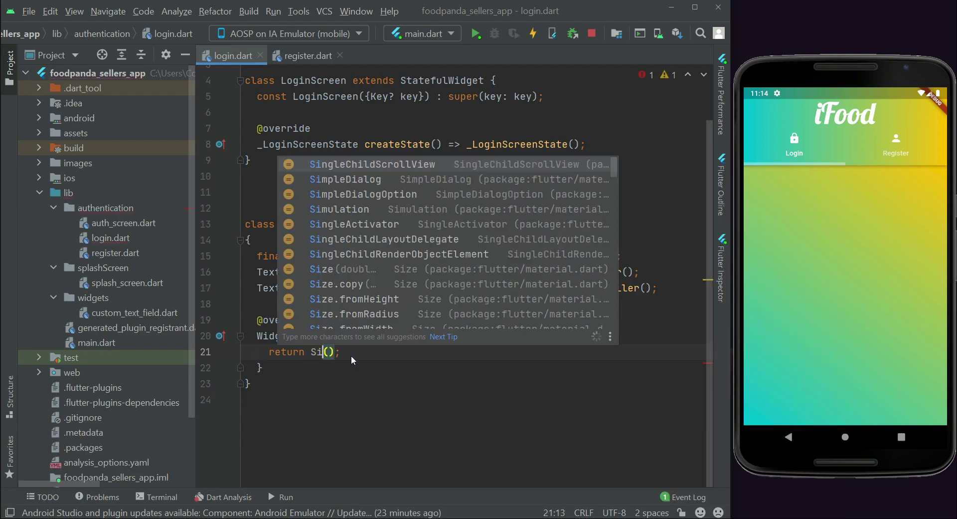
pyautogui.write('ng')
pyautogui.press('Return')
pyautogui.press('Return')
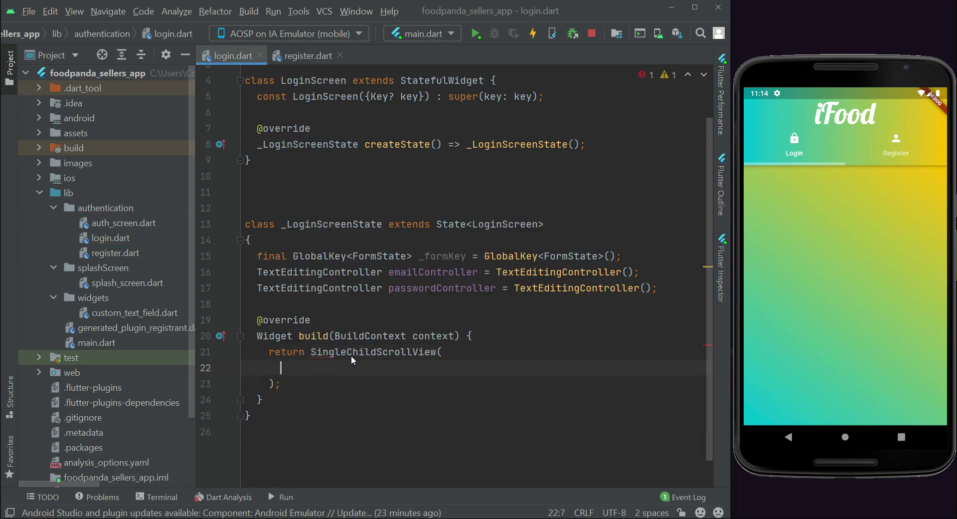
pyautogui.write('c')
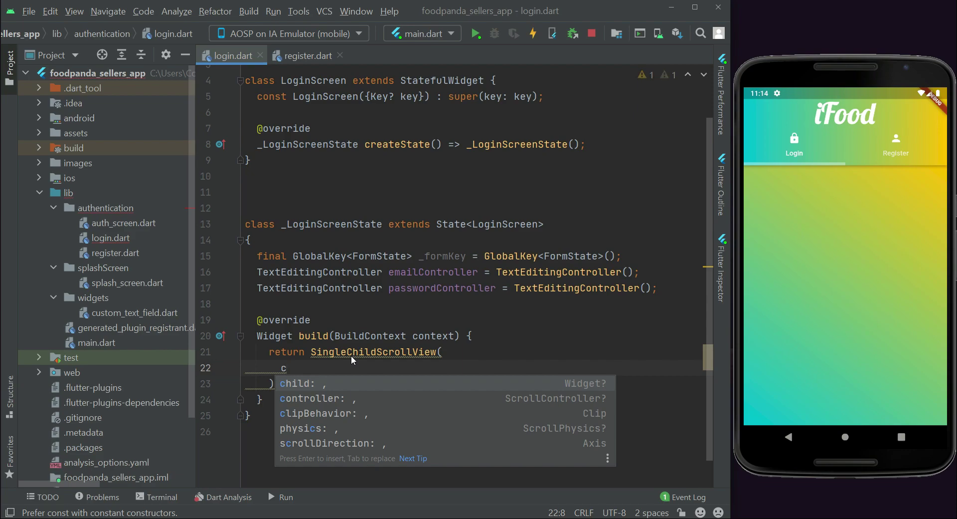
pyautogui.press('Return')
pyautogui.write('Colu')
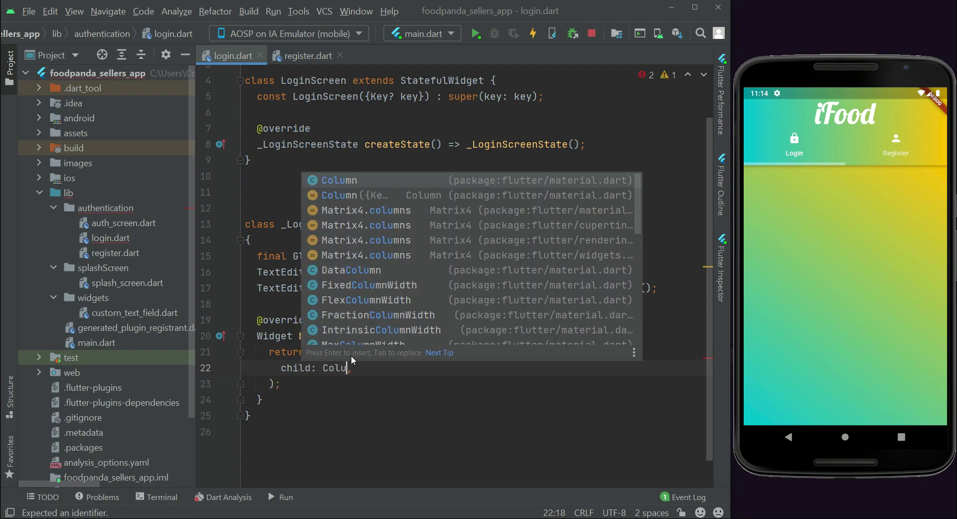
pyautogui.write('mn(')
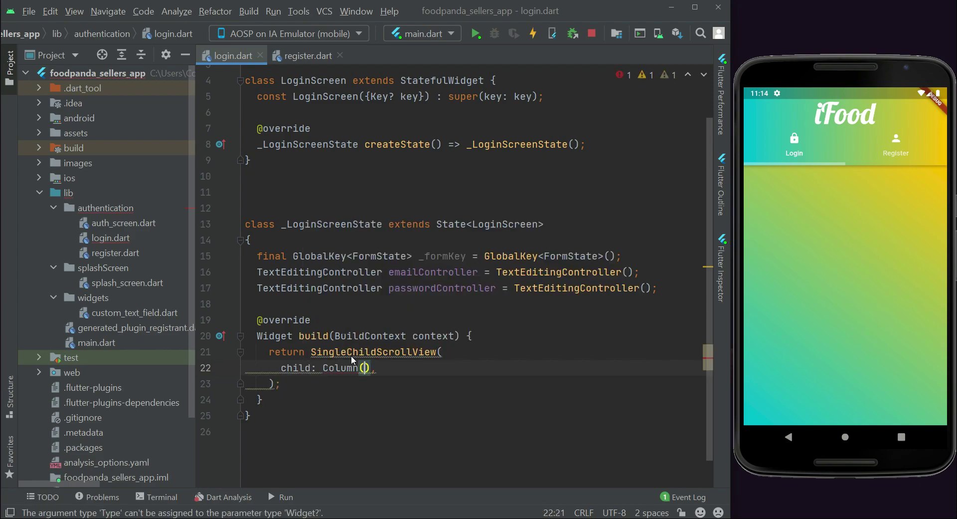
pyautogui.press('Return')
pyautogui.write('ma')
pyautogui.press('Return')
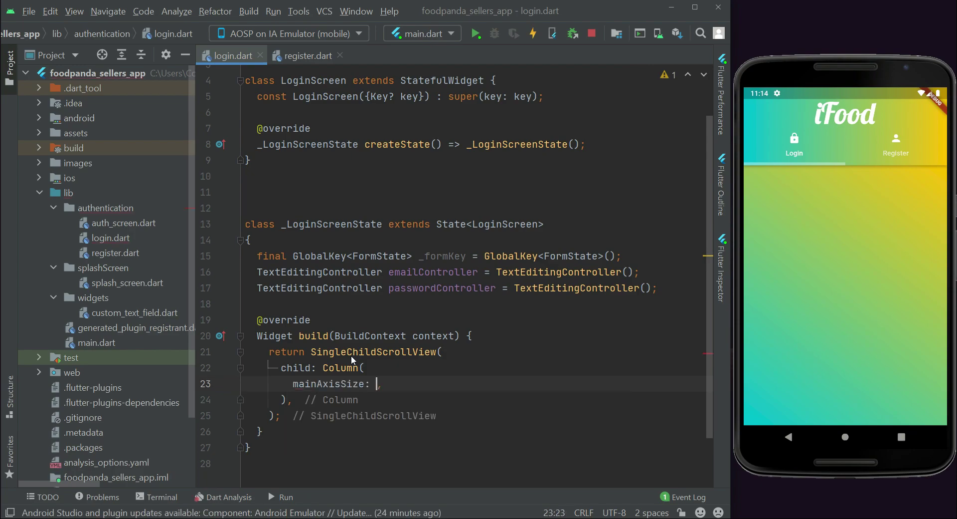
pyautogui.write('Main')
pyautogui.press('Return')
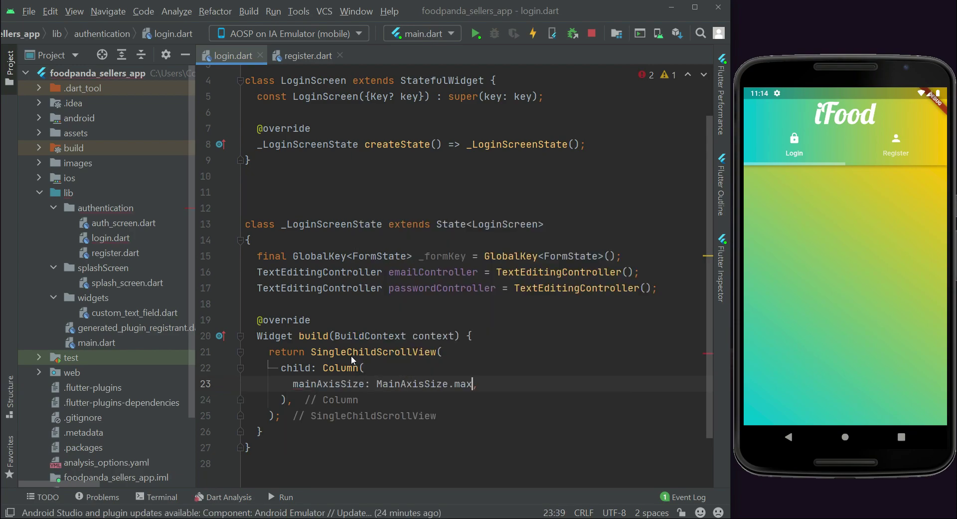
pyautogui.press('End')
pyautogui.press('Return')
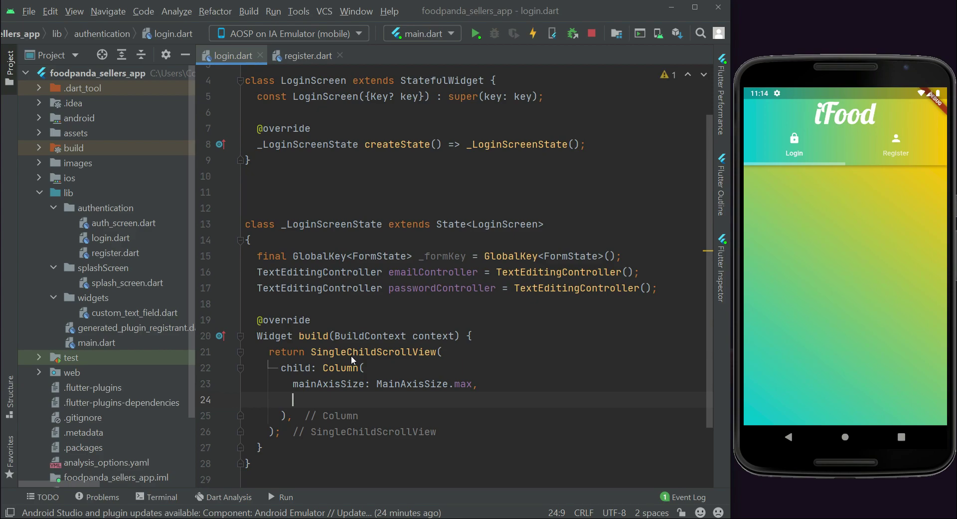
pyautogui.write('ch')
pyautogui.press('Return')
pyautogui.press('Return')
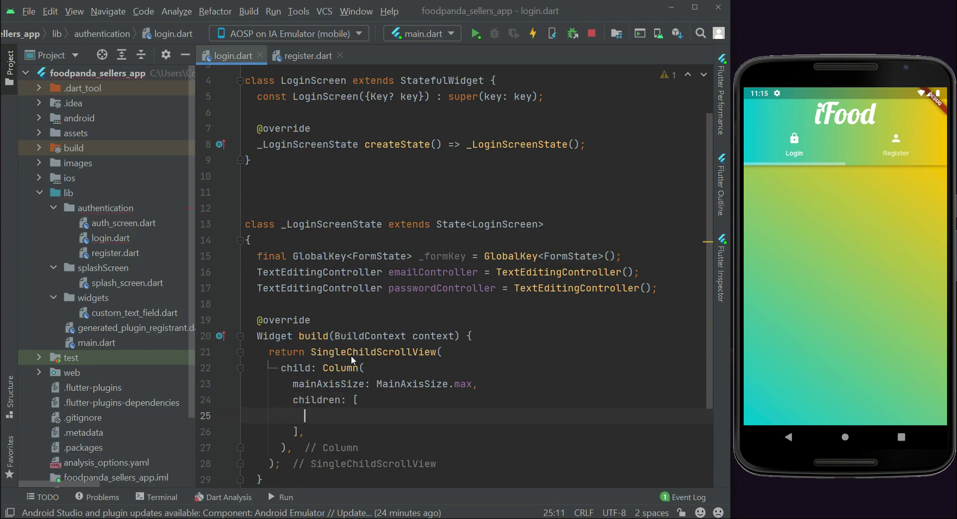
pyautogui.scroll(-2, 351, 358)
pyautogui.scroll(-2, 349, 367)
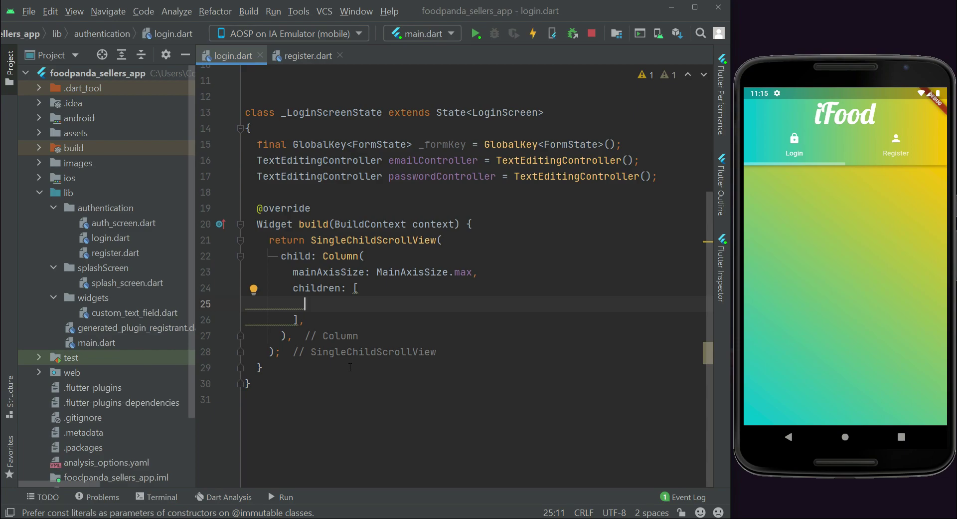
pyautogui.write('Co')
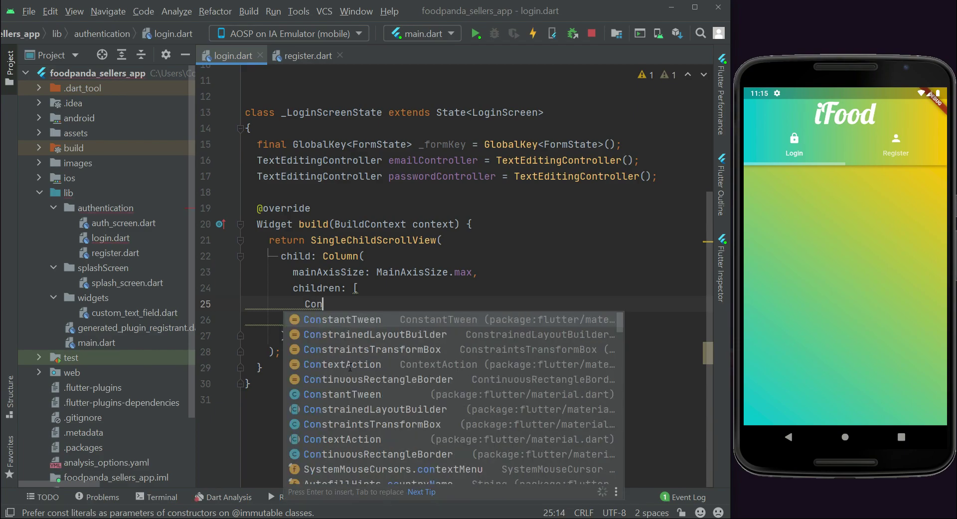
pyautogui.write('n')
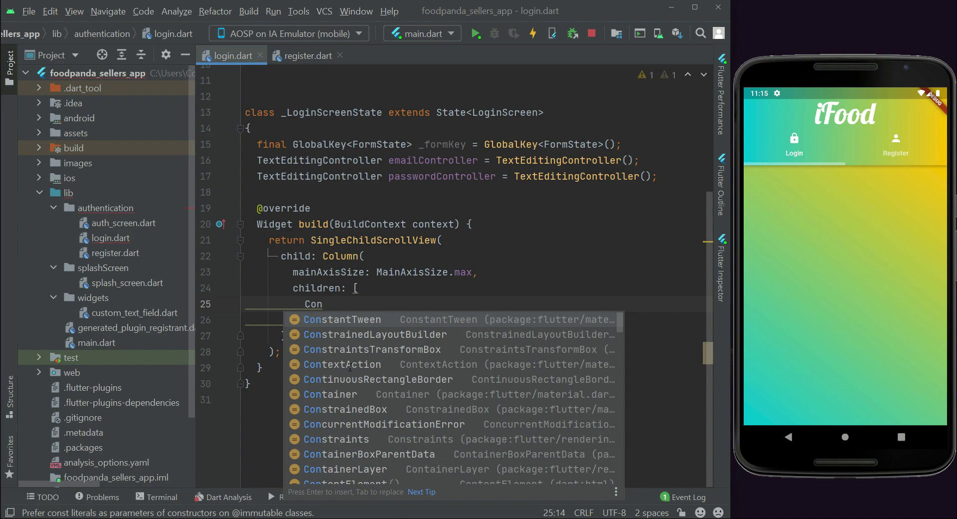
# Preview seller.png from the images folder in the Project tree
pyautogui.click(42, 165)
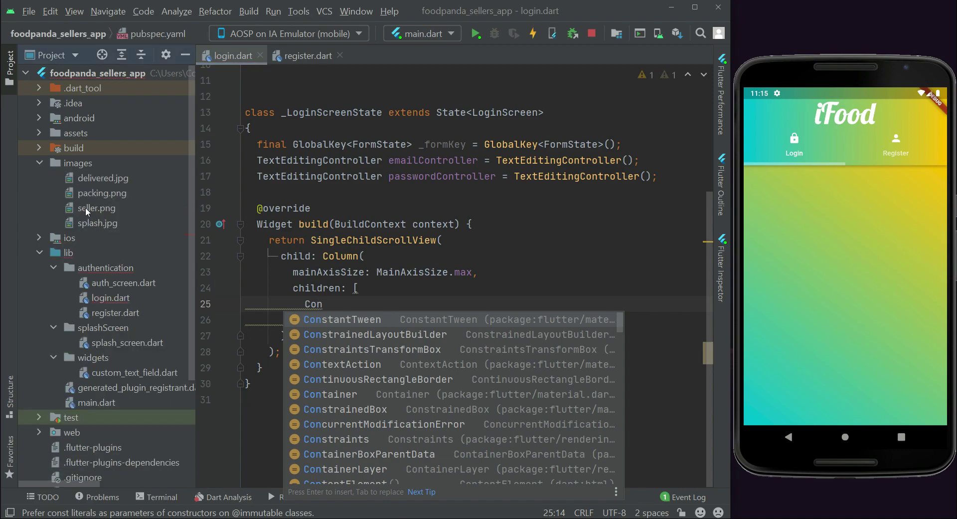
pyautogui.doubleClick(86, 207)
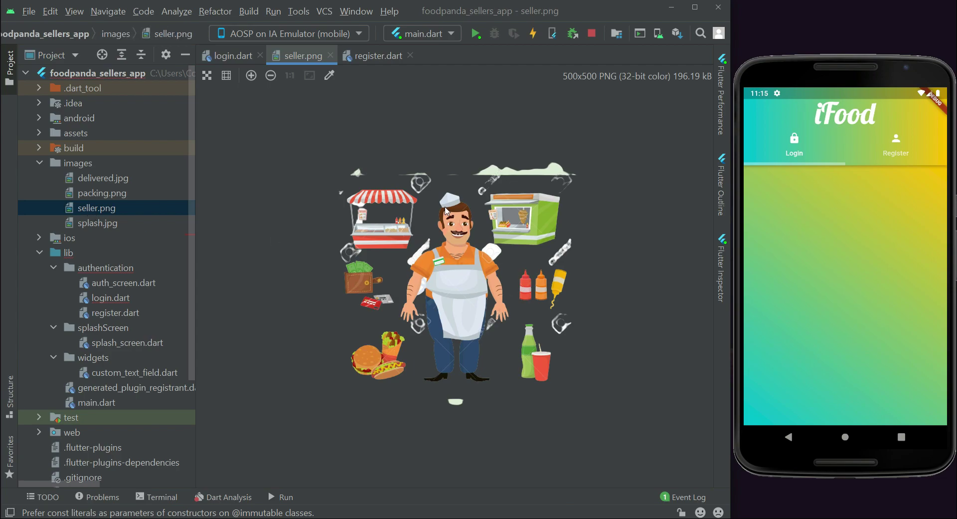
# Add a Container with Alignment.bottomCenter as the column's first child
pyautogui.click(334, 56)
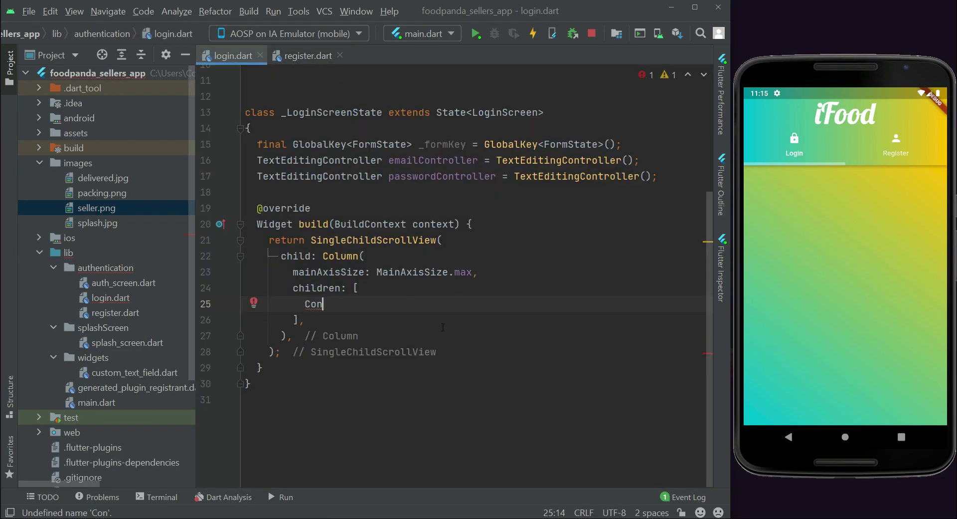
pyautogui.write('ta')
pyautogui.press('Return')
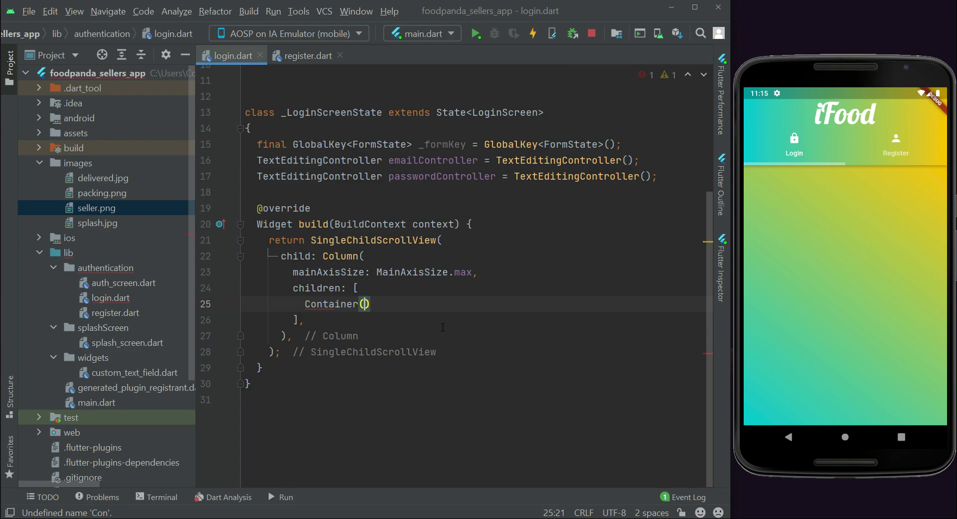
pyautogui.press('Return')
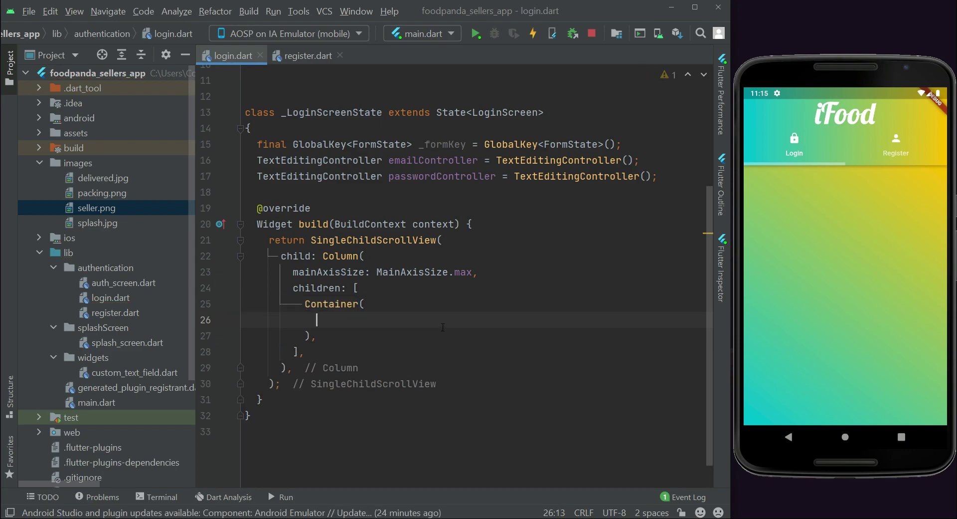
pyautogui.write('ali')
pyautogui.press('Return')
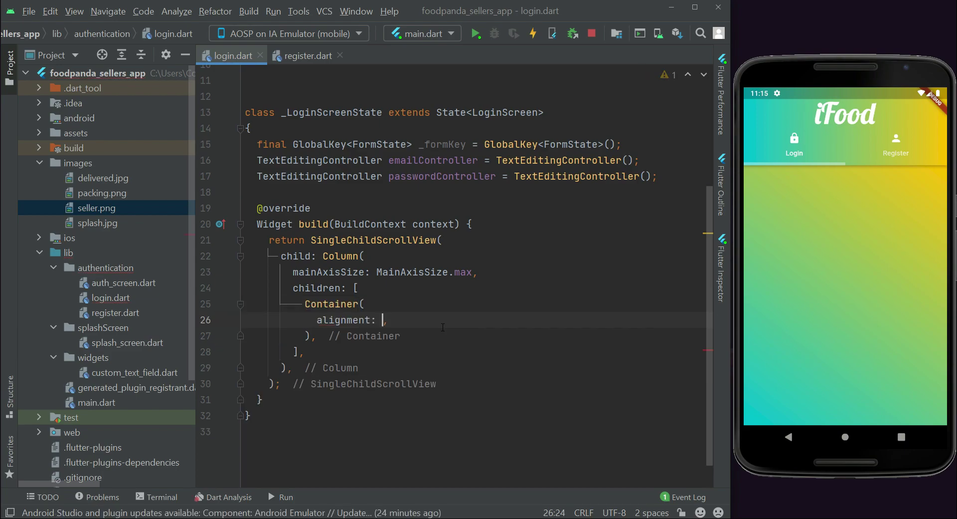
pyautogui.write('Ali')
pyautogui.press('Return')
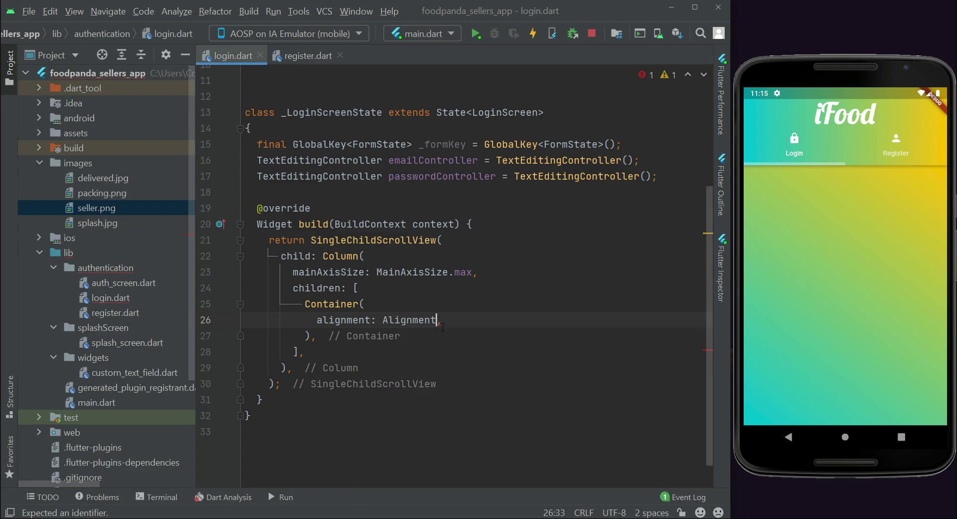
pyautogui.write('.')
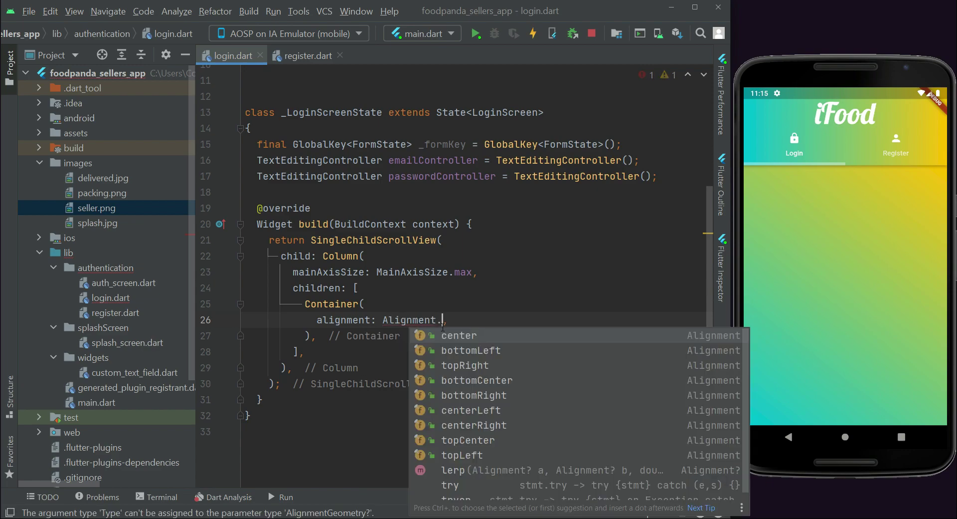
pyautogui.write('b')
pyautogui.press('Down')
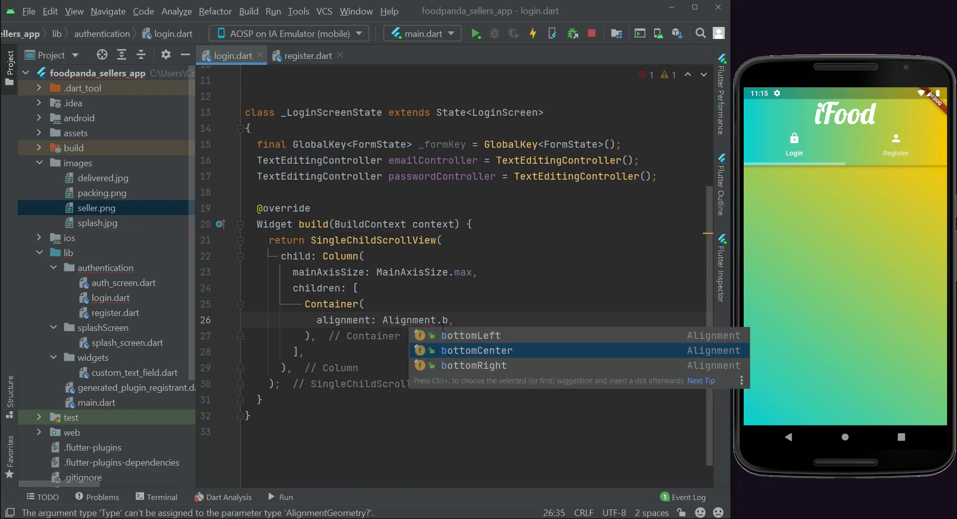
pyautogui.press('Return')
pyautogui.press('End')
pyautogui.press('Return')
pyautogui.write('ch')
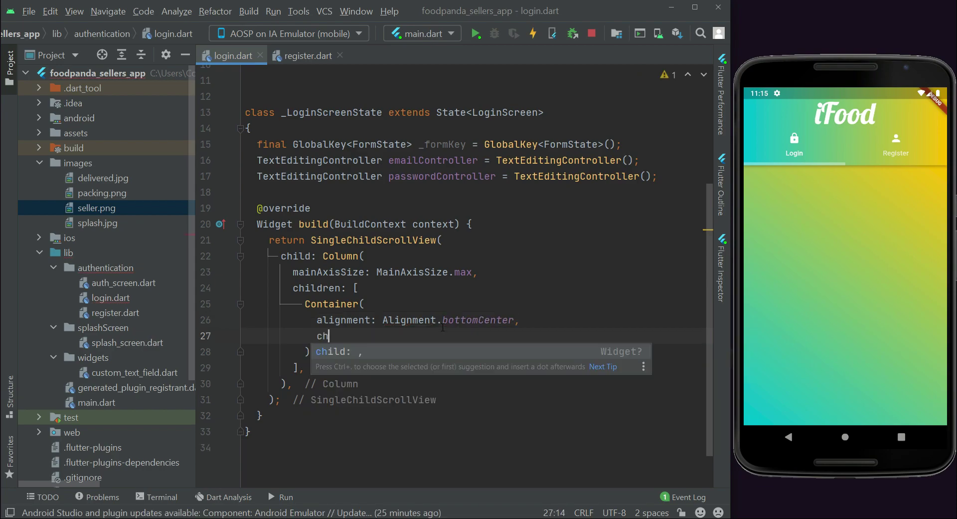
# Give the container a Padding child with EdgeInsets.all(15)
pyautogui.press('Return')
pyautogui.write('Pa')
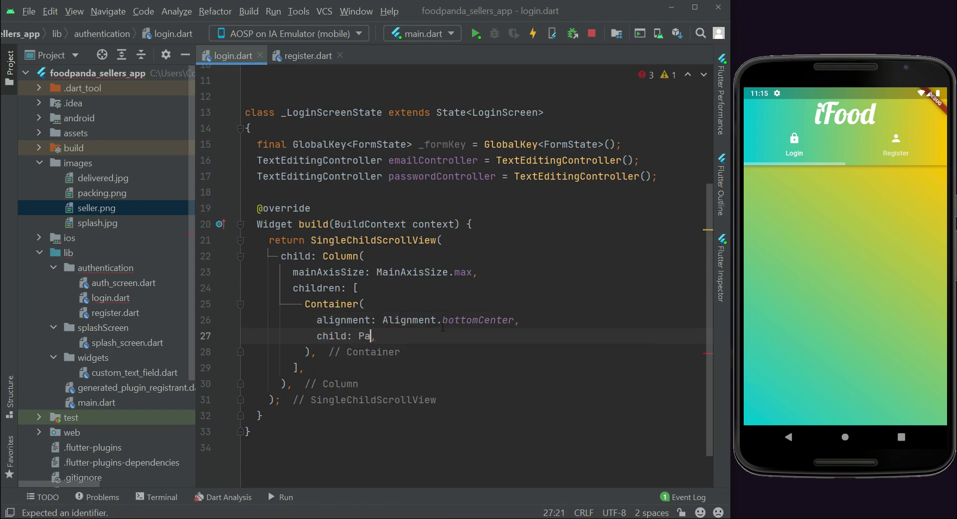
pyautogui.write('dd')
pyautogui.press('Return')
pyautogui.write('(')
pyautogui.press('Return')
pyautogui.write('a')
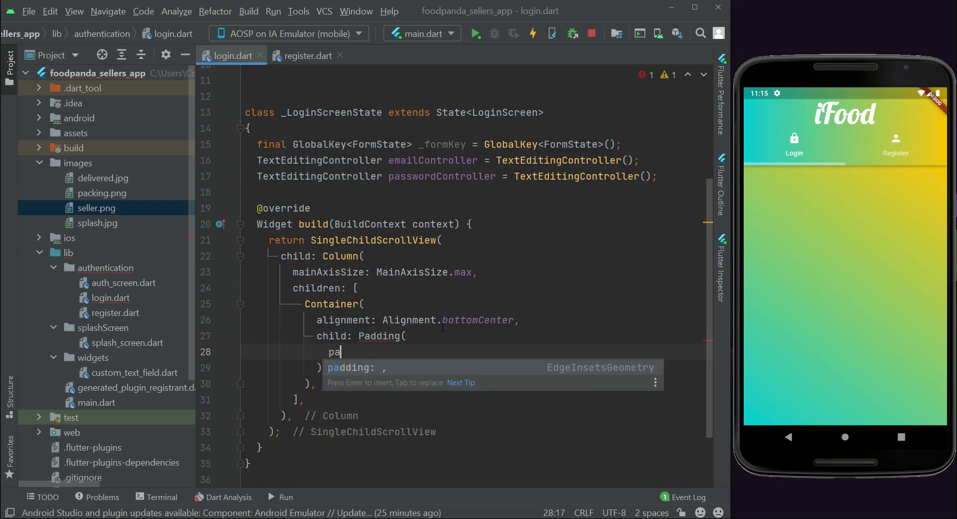
pyautogui.press('Return')
pyautogui.write('Ecd,')
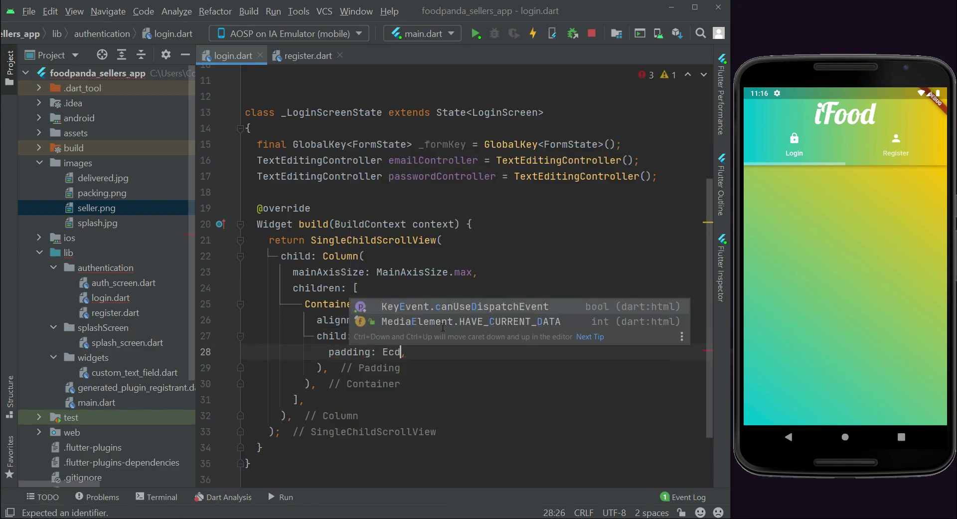
pyautogui.press('BackSpace')
pyautogui.write('dgeInsets')
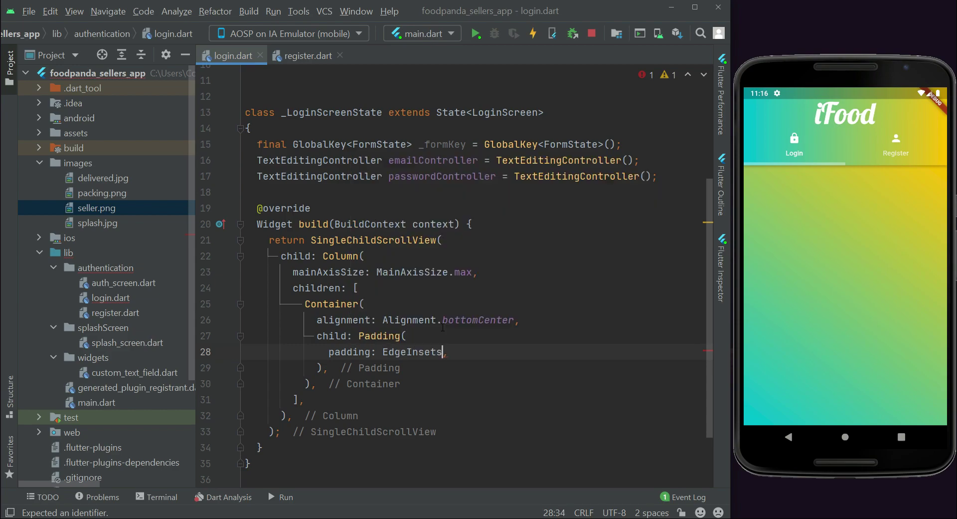
pyautogui.write('.a')
pyautogui.press('Return')
pyautogui.write('1')
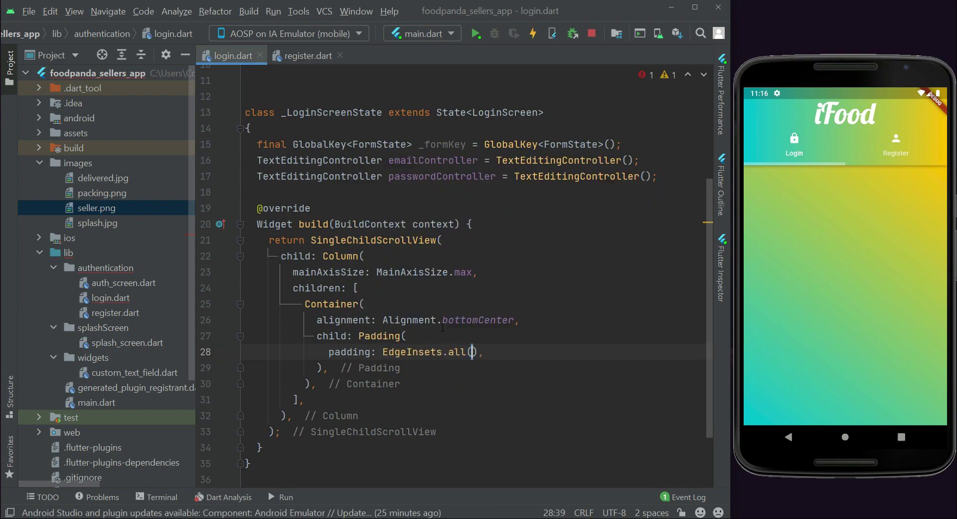
pyautogui.write('5')
pyautogui.press('End')
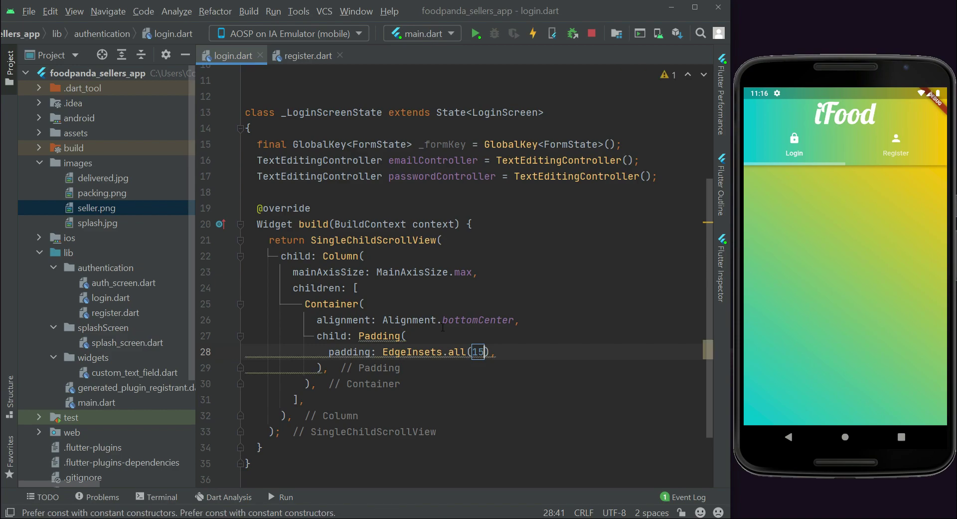
# Make the padding's child an Image.asset of the seller image, arguments on separate lines
pyautogui.press('Return')
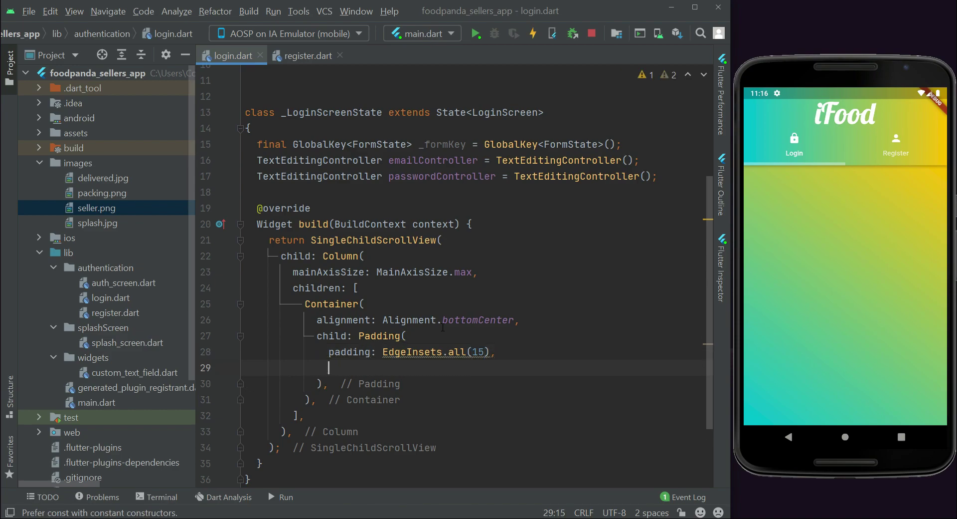
pyautogui.write('ch')
pyautogui.press('Return')
pyautogui.write('Image,')
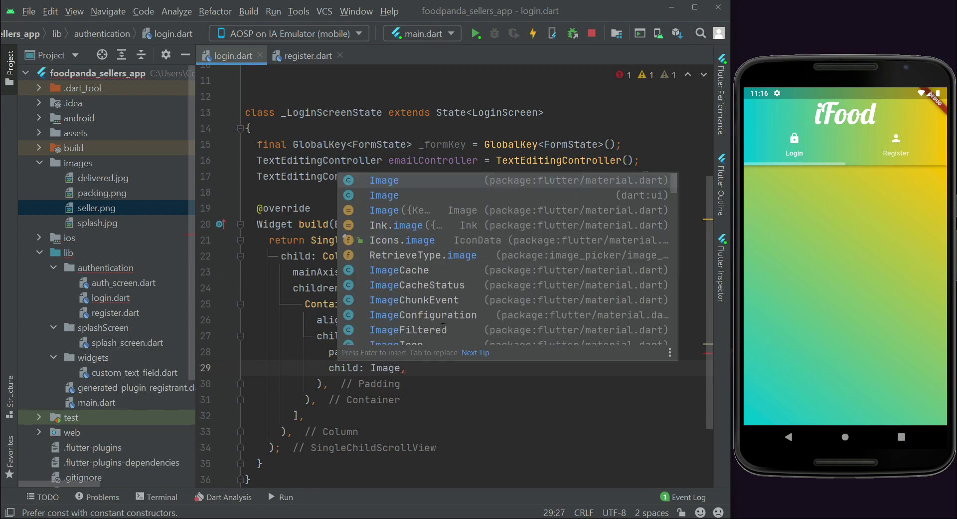
pyautogui.write('.asset(')
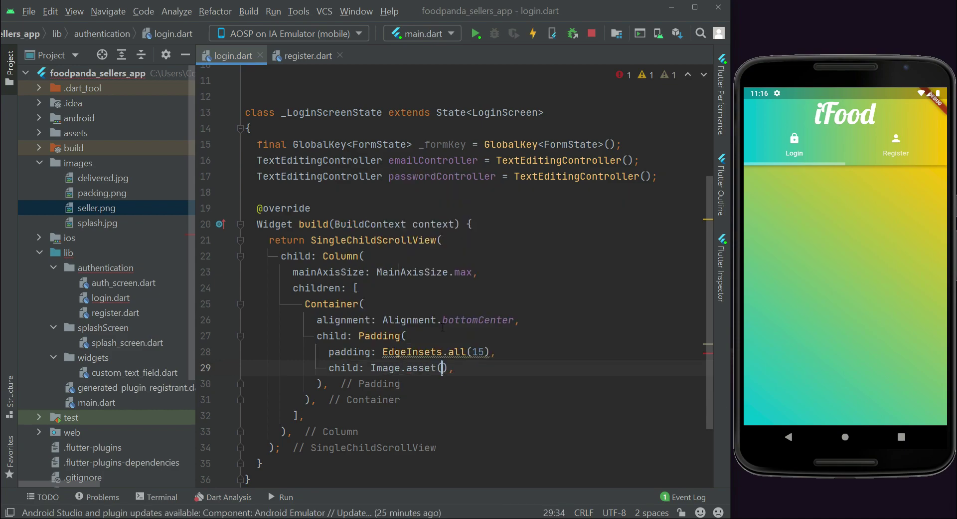
pyautogui.write('"')
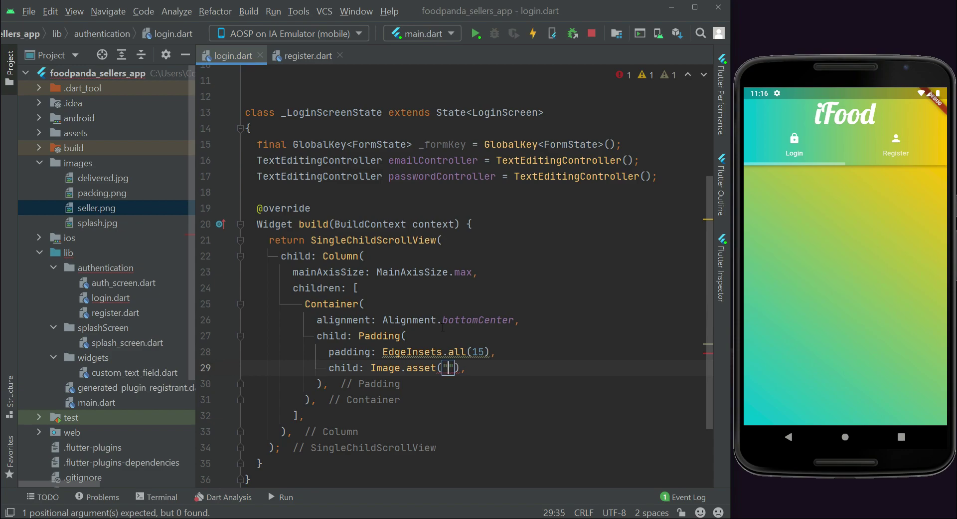
pyautogui.write('images')
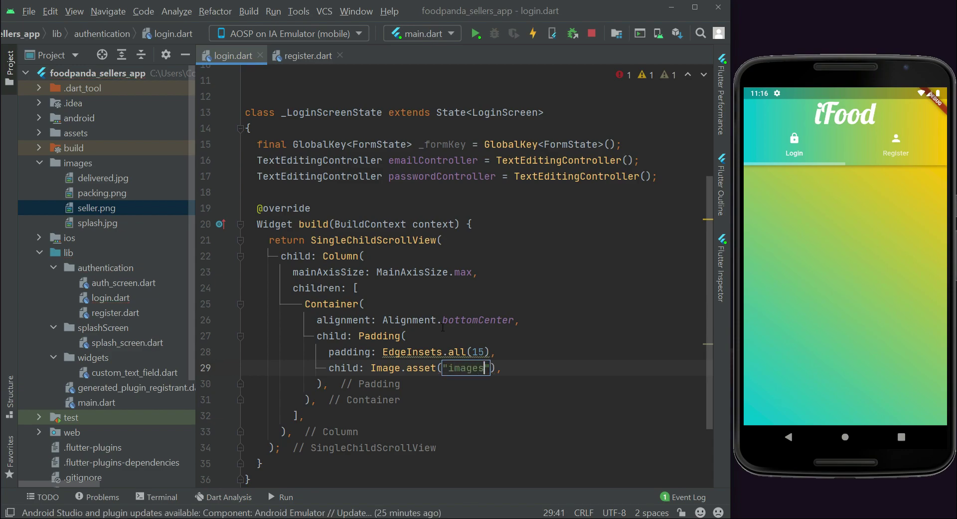
pyautogui.write('/')
pyautogui.write('selle')
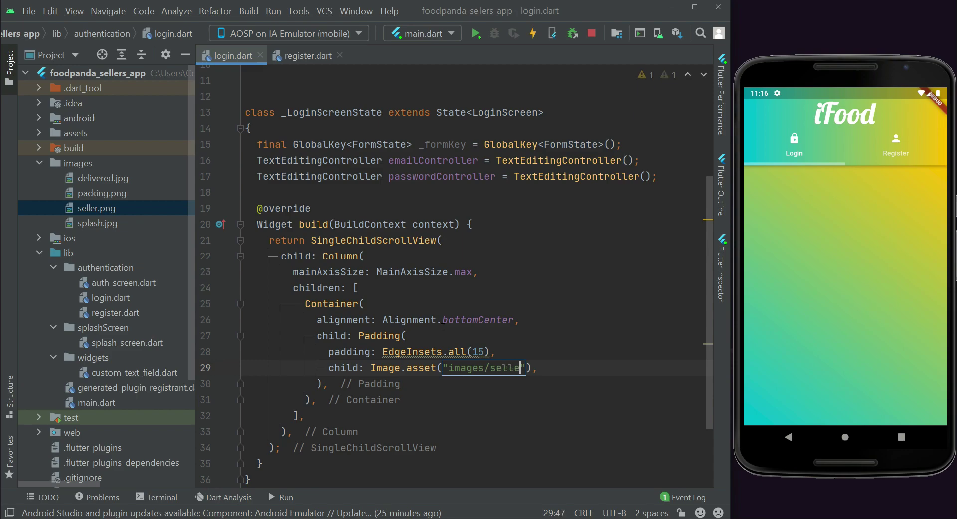
pyautogui.write('r')
pyautogui.write('.png"')
pyautogui.press('Right')
pyautogui.press('Right')
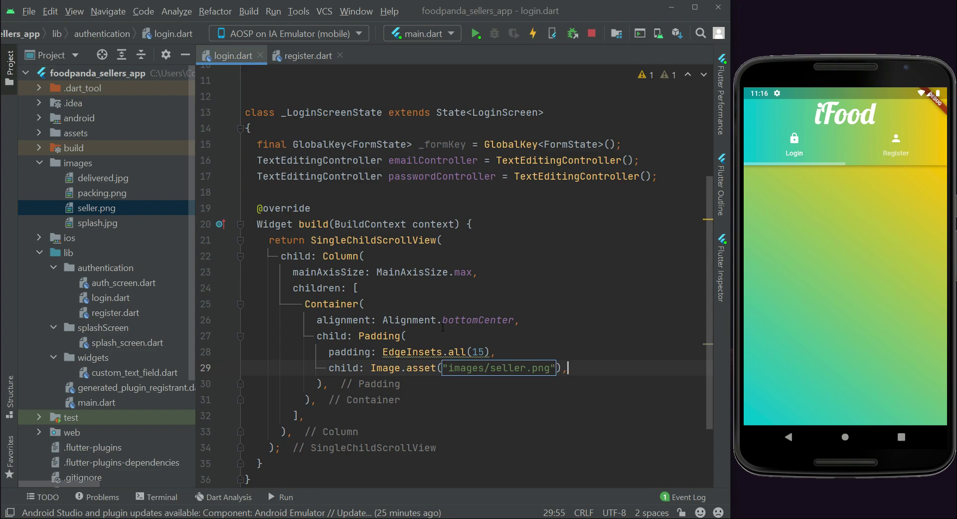
pyautogui.press('Return')
pyautogui.write('h')
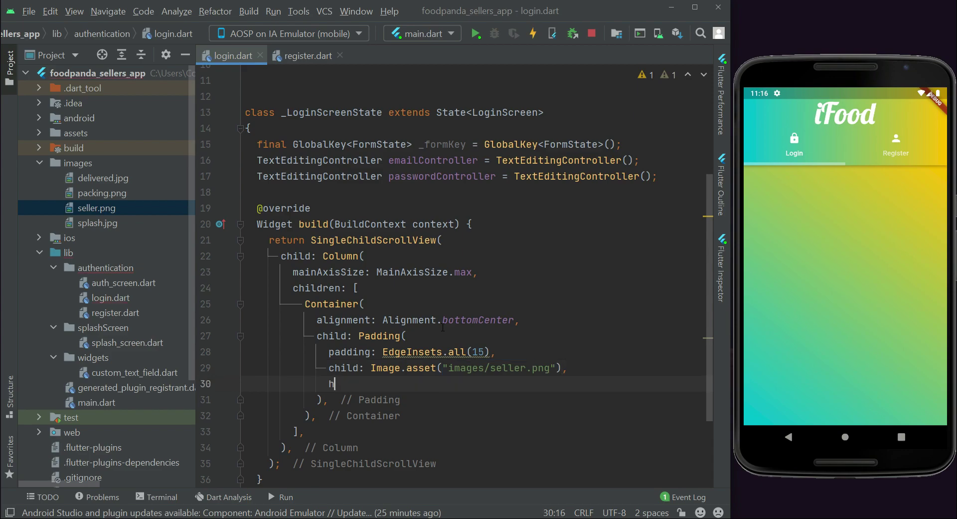
pyautogui.press('BackSpace')
pyautogui.press('BackSpace')
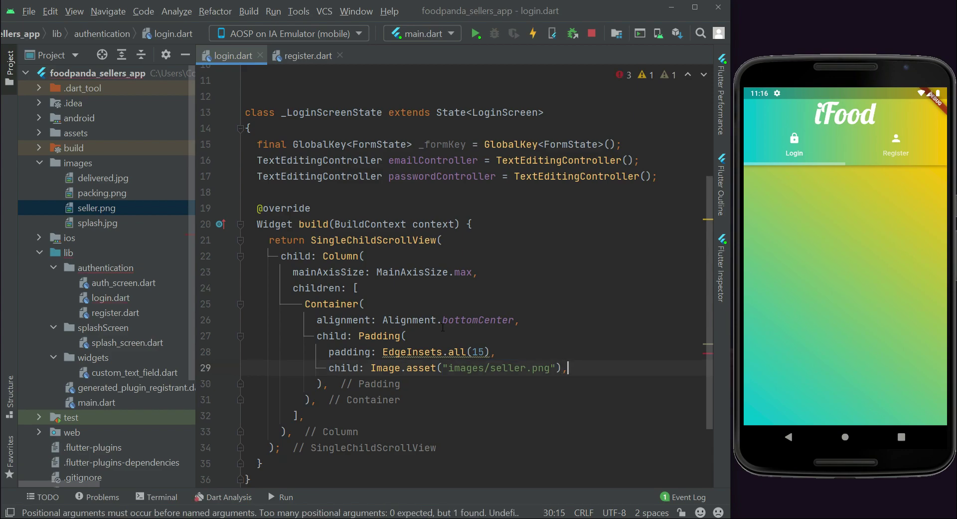
pyautogui.press('Left')
pyautogui.press('Left')
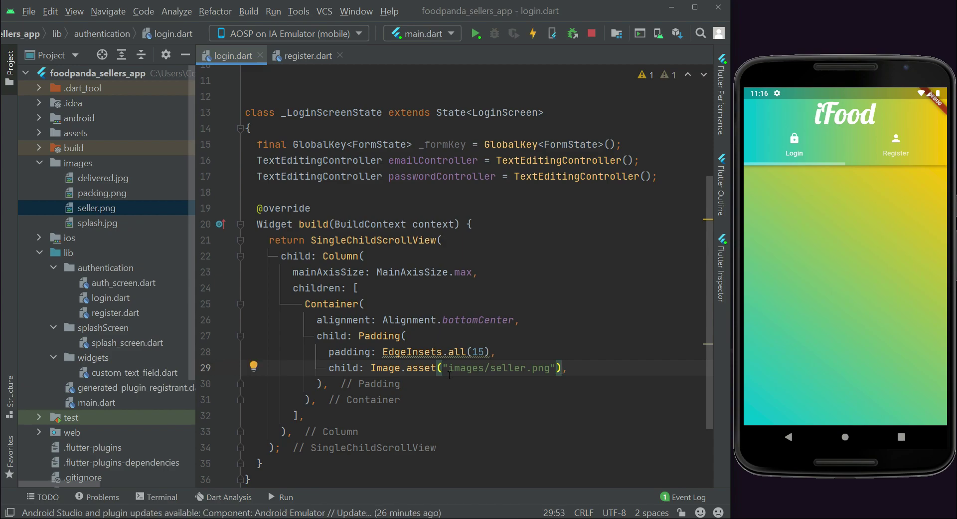
pyautogui.click(442, 368)
pyautogui.press('Return')
pyautogui.click(466, 384)
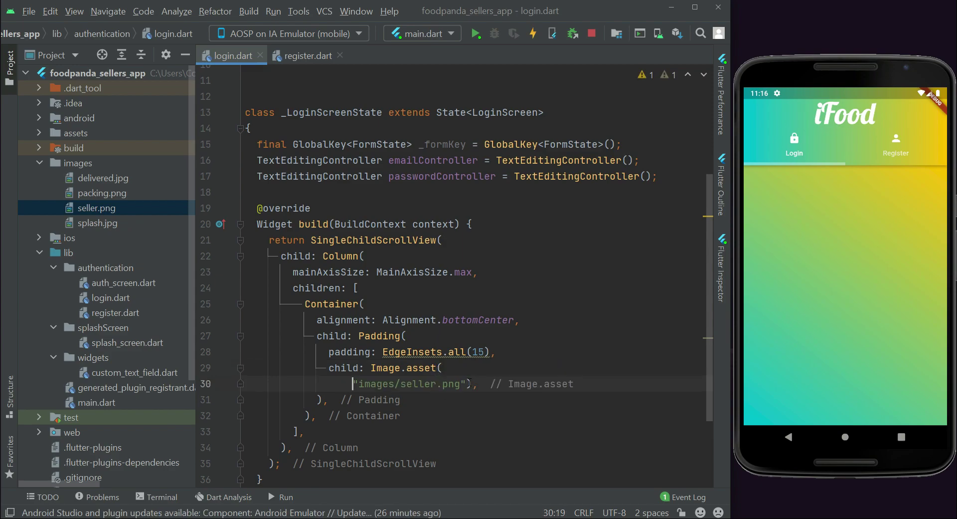
pyautogui.press('Return')
pyautogui.click(476, 386)
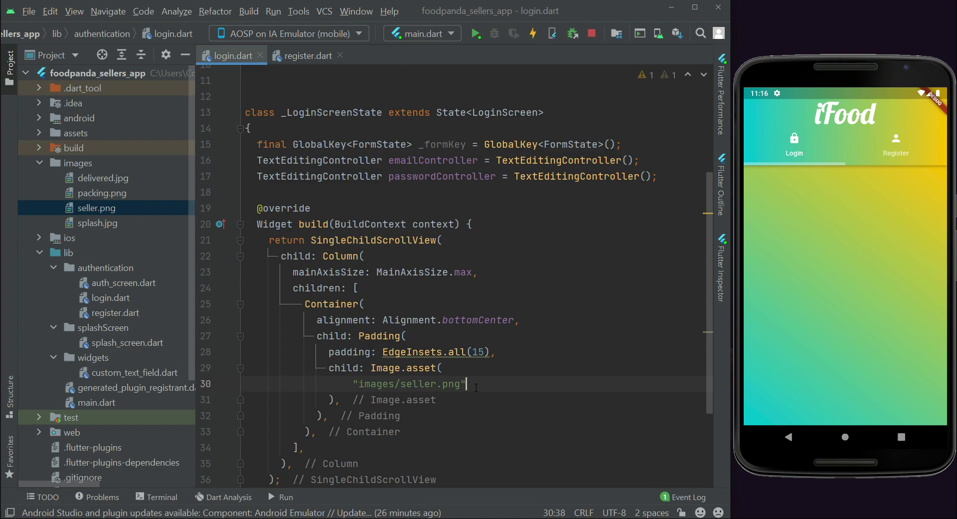
pyautogui.write(',')
# Set the image height to 270 and hot reload so the emulator shows the seller illustration
pyautogui.press('Return')
pyautogui.write('h')
pyautogui.press('Return')
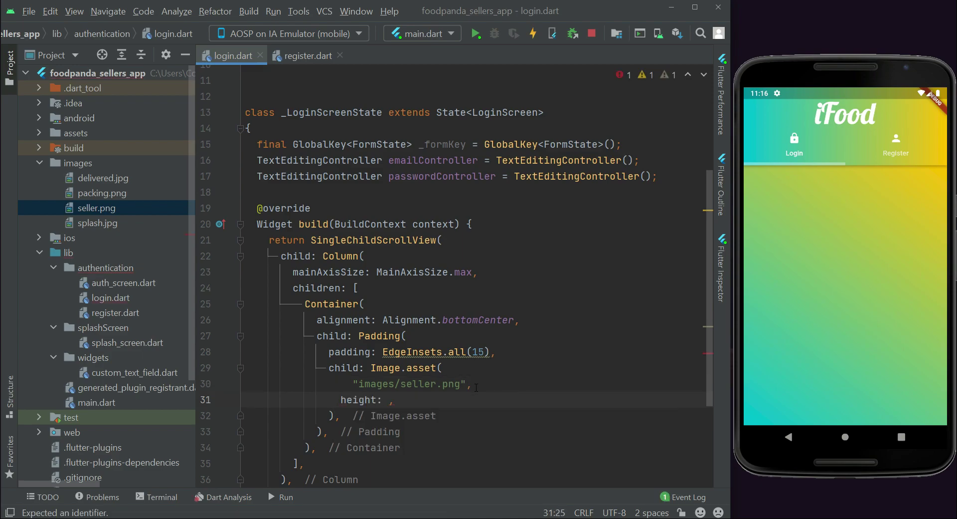
pyautogui.write('270')
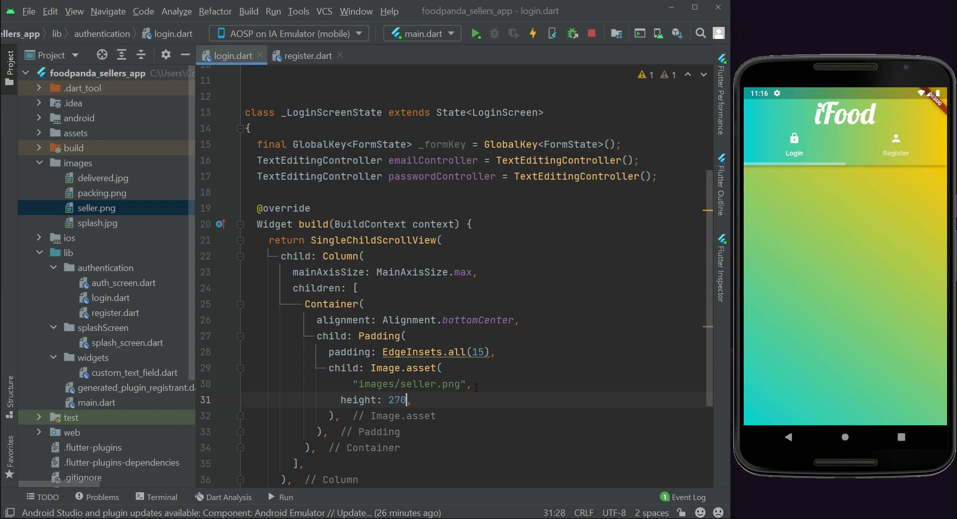
pyautogui.press('Left')
pyautogui.press('Left')
pyautogui.press('Left')
pyautogui.press('Left')
pyautogui.press('Home')
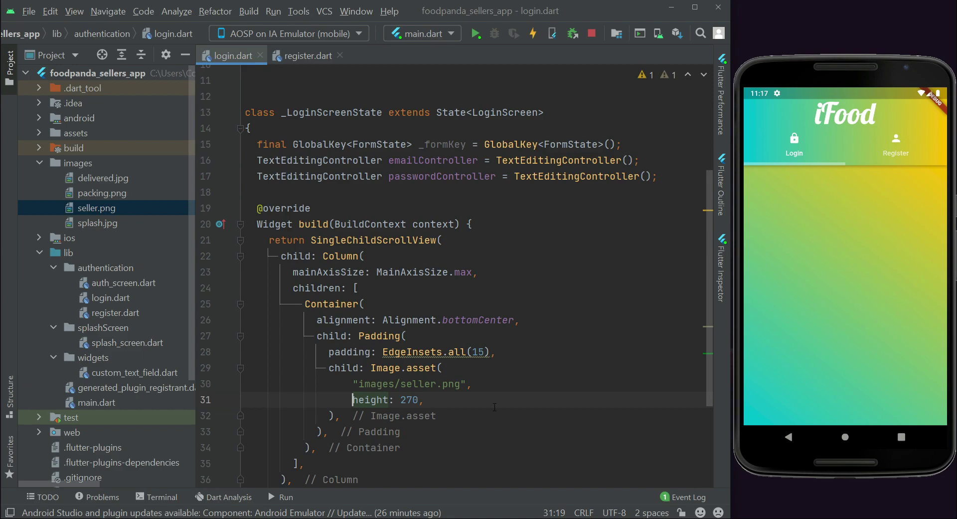
pyautogui.press('End')
pyautogui.hotkey('ctrl', 's')
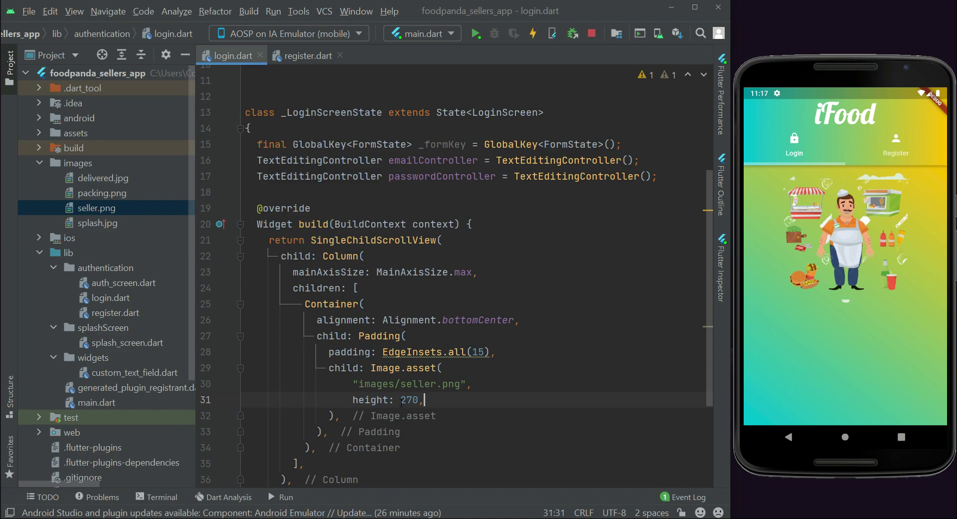
# Fold the image Container block in login.dart
pyautogui.click(240, 303)
# Add a Form with key: _formKey below the image container
pyautogui.click(409, 303)
pyautogui.press('Return')
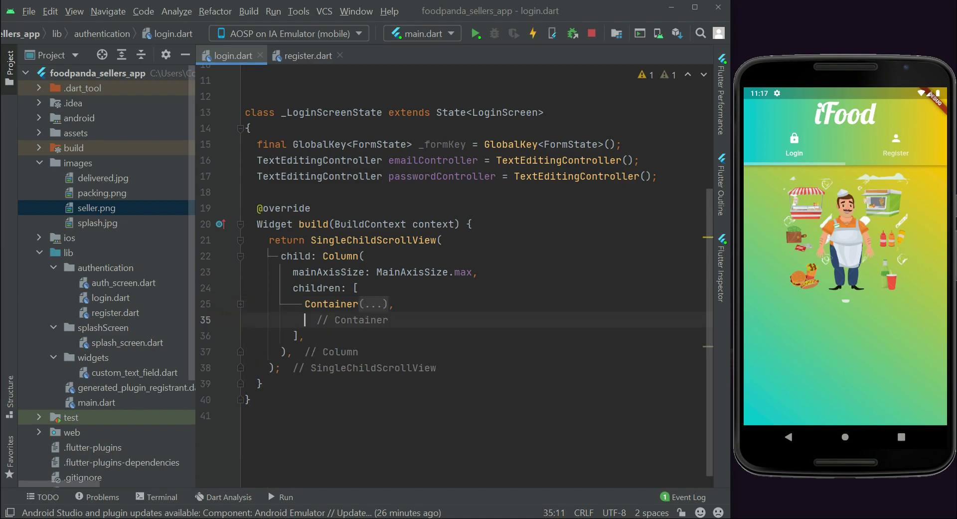
pyautogui.write('For')
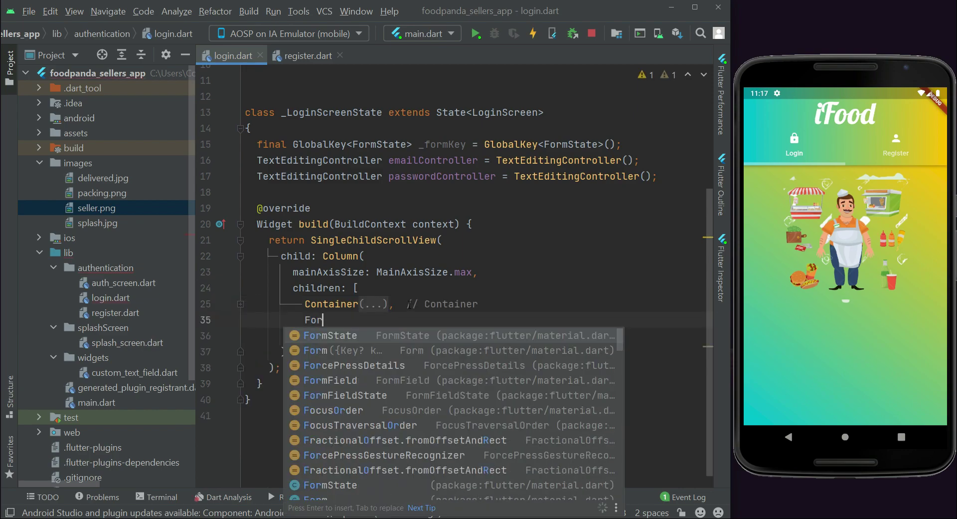
pyautogui.write('m')
pyautogui.press('Return')
pyautogui.press('BackSpace')
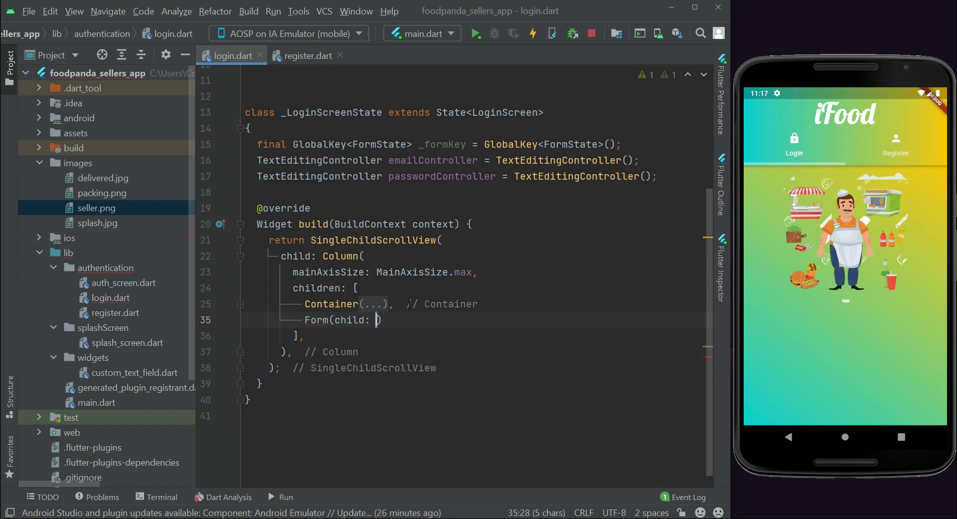
pyautogui.press('BackSpace')
pyautogui.press('BackSpace')
pyautogui.press('BackSpace')
pyautogui.press('BackSpace')
pyautogui.press('BackSpace')
pyautogui.write(',')
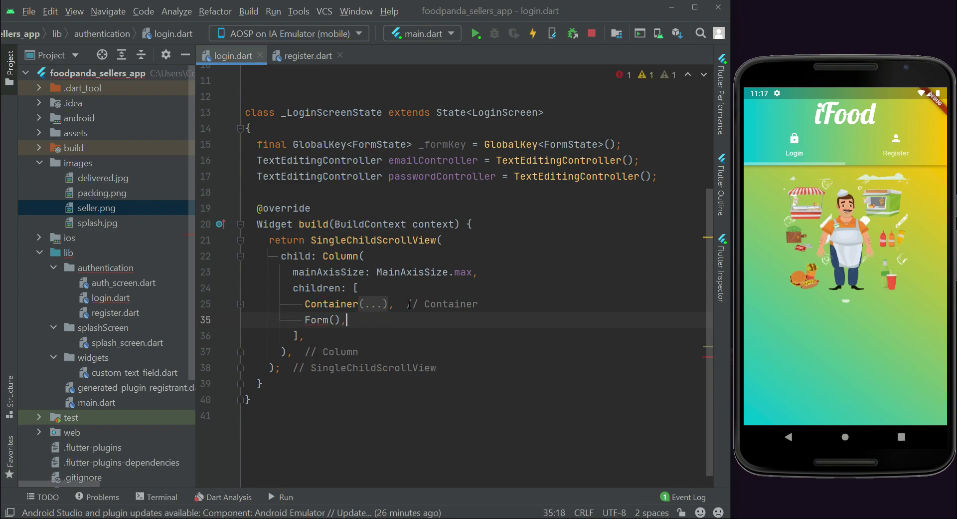
pyautogui.press('Return')
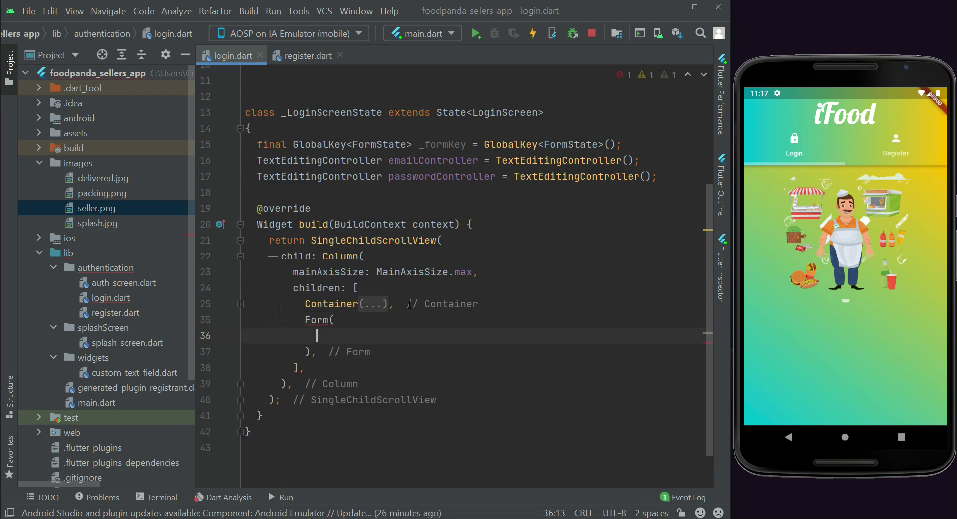
pyautogui.write('key')
pyautogui.press('Return')
pyautogui.write('fo')
pyautogui.press('BackSpace')
pyautogui.press('BackSpace')
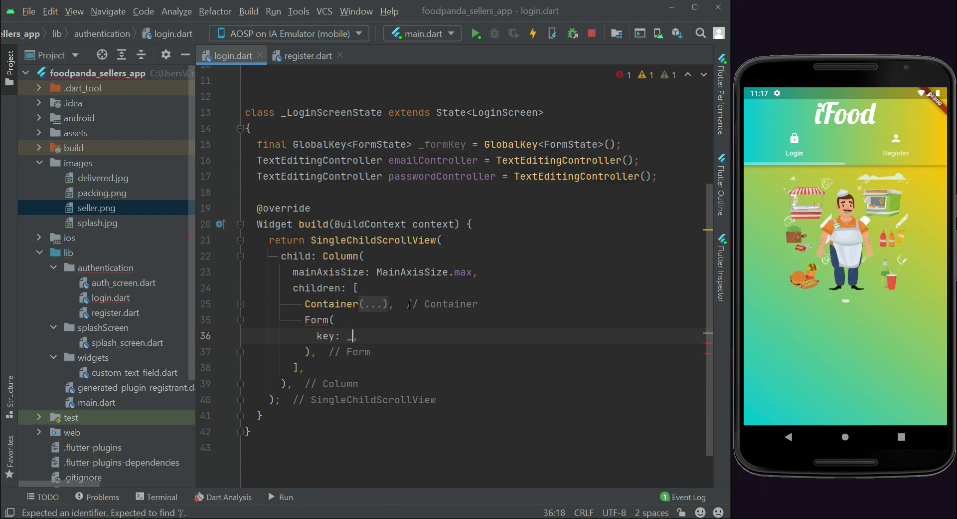
pyautogui.write('_f')
pyautogui.press('Return')
pyautogui.press('End')
# Give the Form a Column child with an empty children list
pyautogui.press('Return')
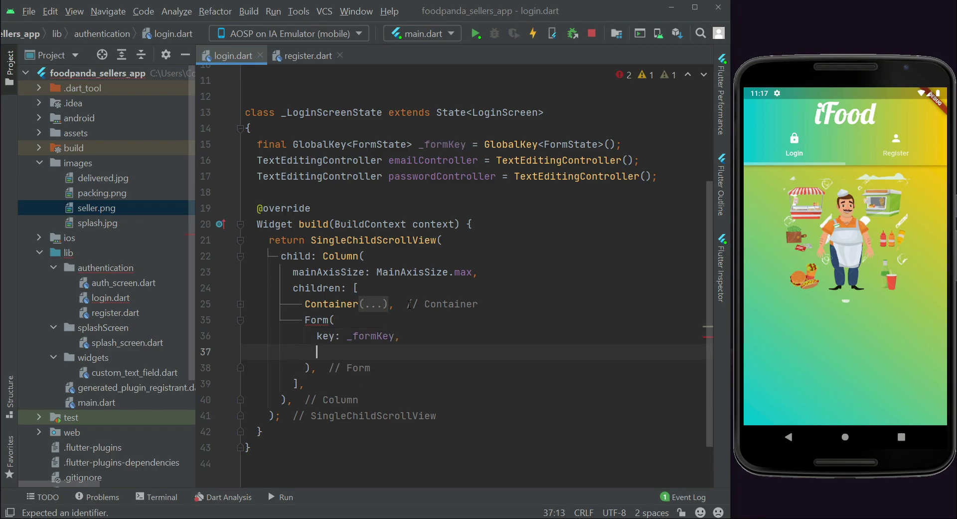
pyautogui.write('ch')
pyautogui.press('Return')
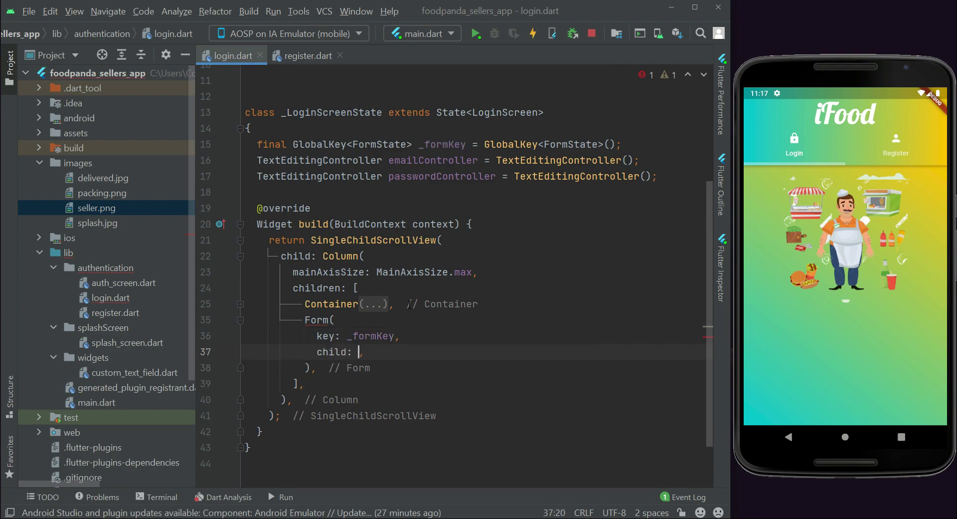
pyautogui.write('Col')
pyautogui.press('Return')
pyautogui.write('(')
pyautogui.press('Return')
pyautogui.write('c')
pyautogui.press('Return')
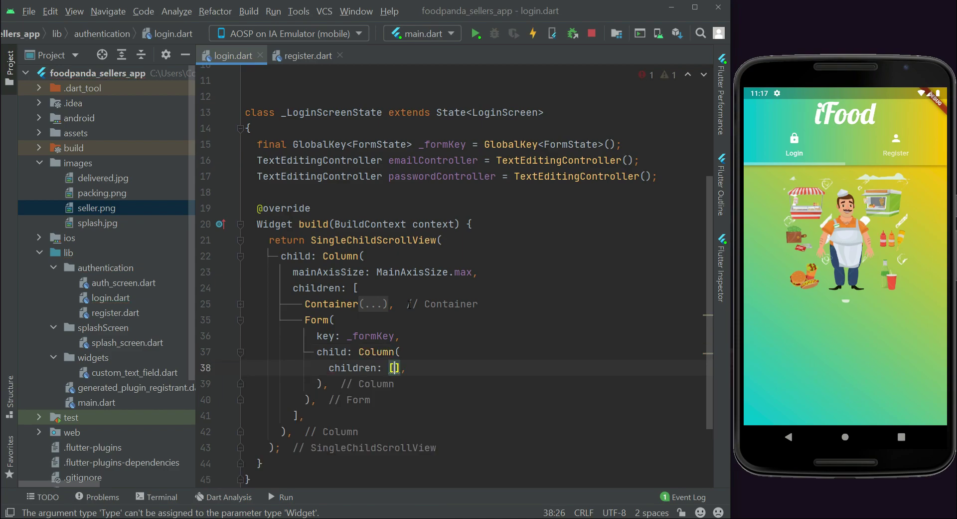
pyautogui.press('Return')
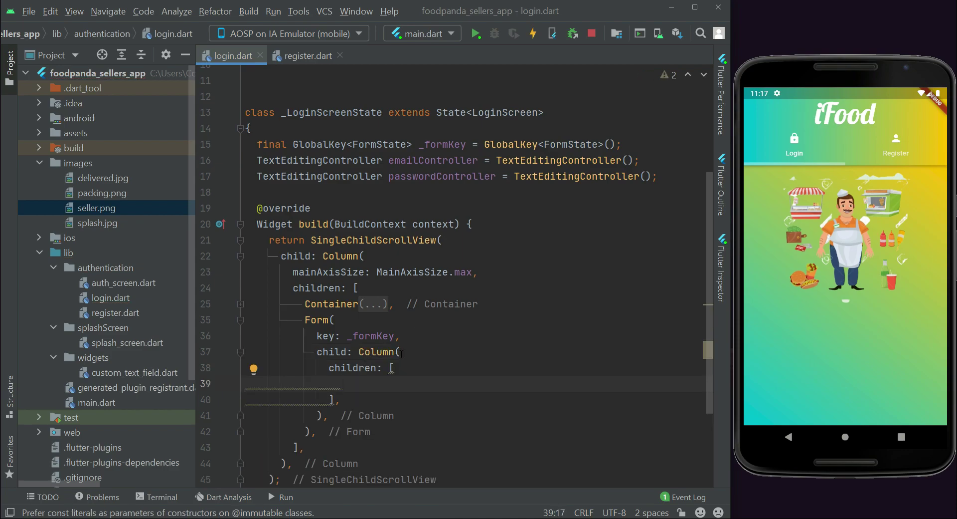
# Copy the email CustomTextField from register.dart into the login form's column
pyautogui.click(300, 57)
pyautogui.scroll(-4, 474, 304)
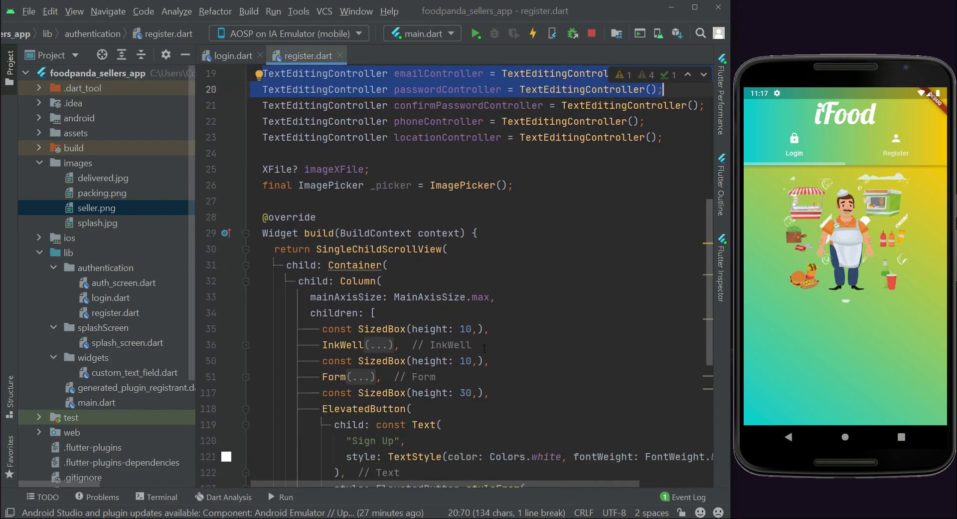
pyautogui.scroll(-3, 466, 315)
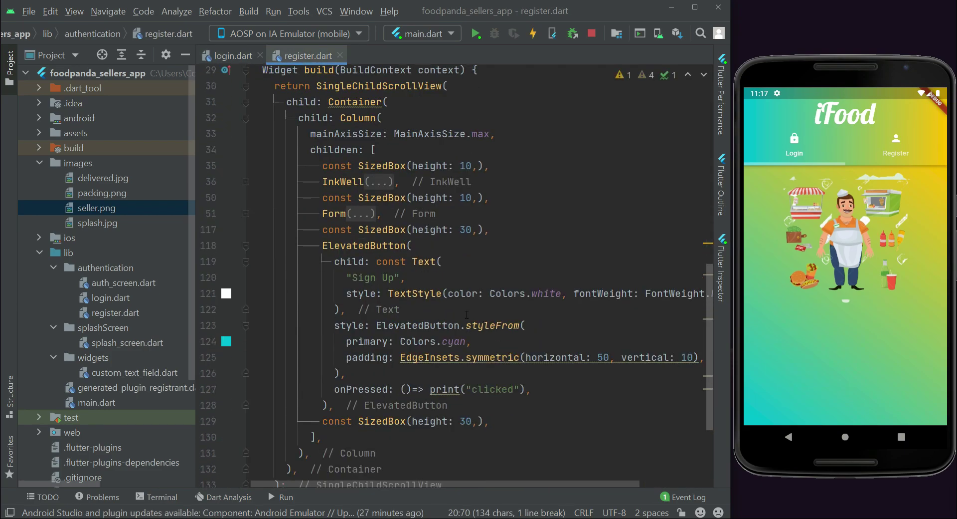
pyautogui.click(367, 214)
pyautogui.scroll(-2, 411, 320)
pyautogui.scroll(-2, 412, 320)
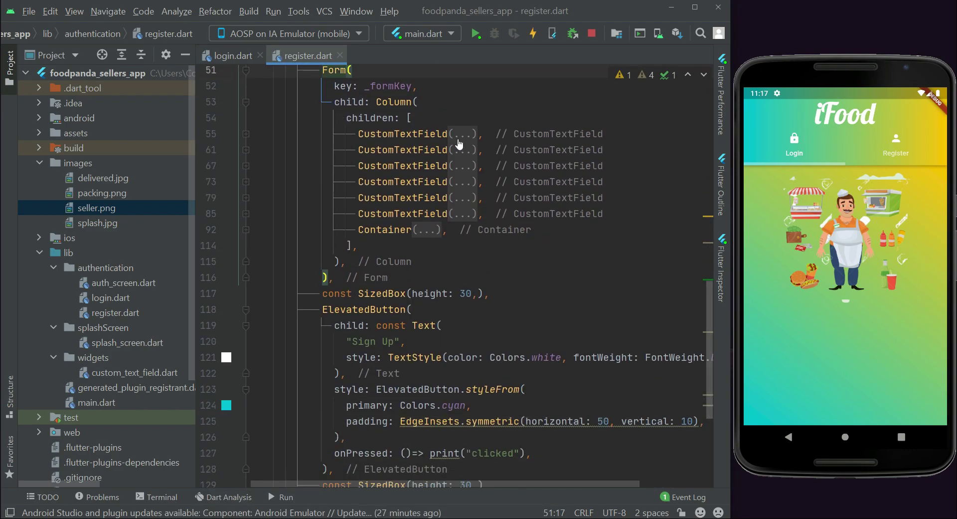
pyautogui.click(458, 151)
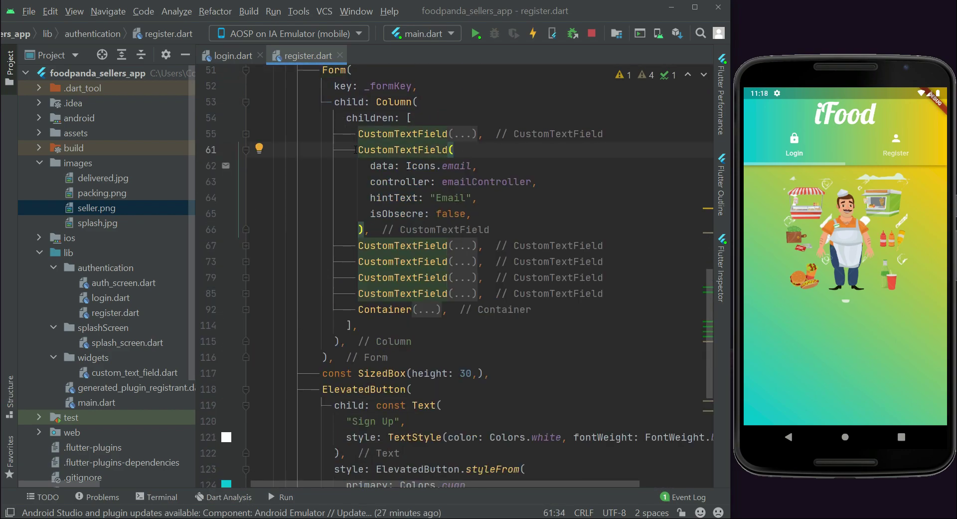
pyautogui.moveTo(352, 150); pyautogui.dragTo(405, 228)
pyautogui.hotkey('ctrl', 'c')
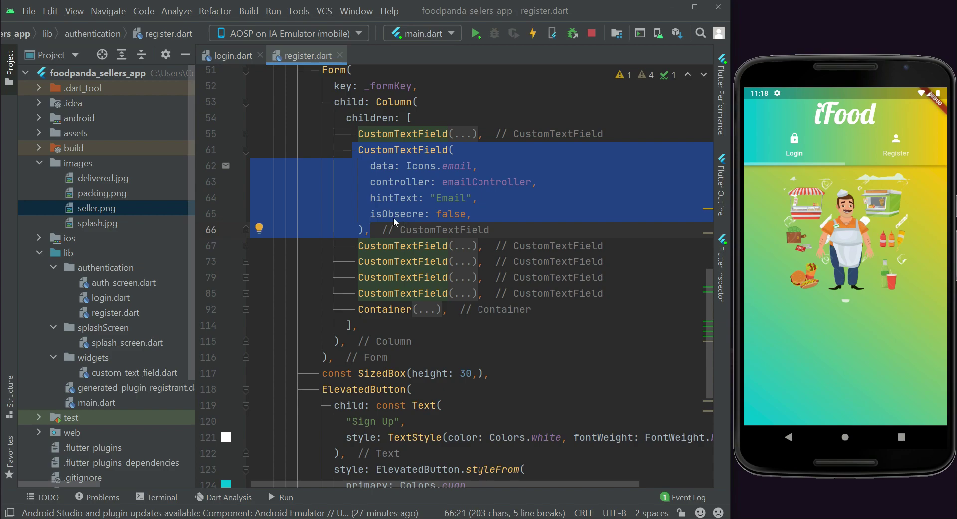
pyautogui.click(233, 56)
pyautogui.hotkey('ctrl', 'v')
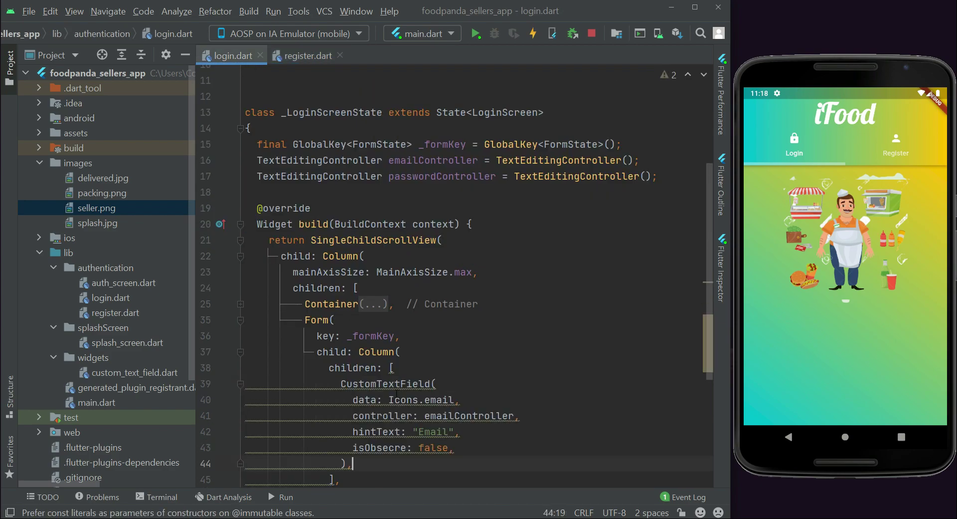
pyautogui.scroll(-3, 449, 299)
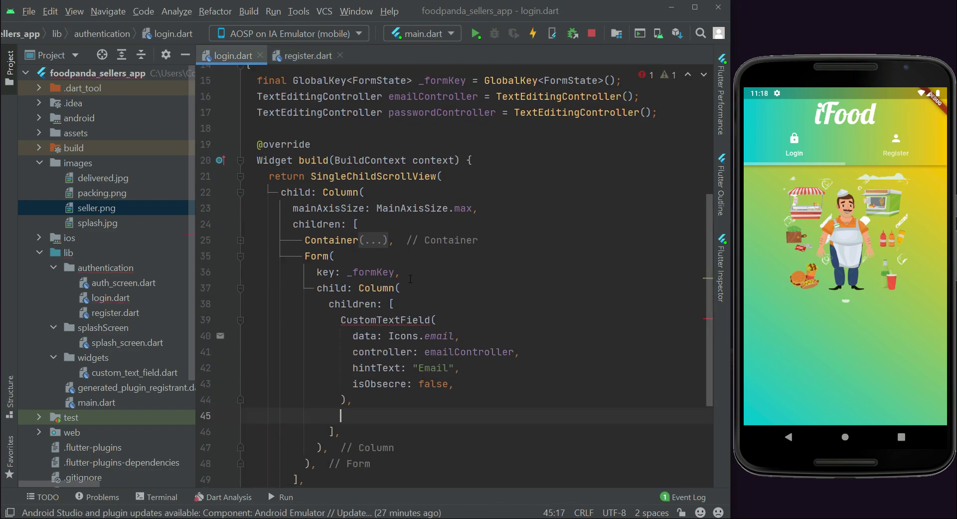
# Copy the password CustomTextField into the login column and show fixes for the unresolved widget
pyautogui.click(315, 56)
pyautogui.click(459, 246)
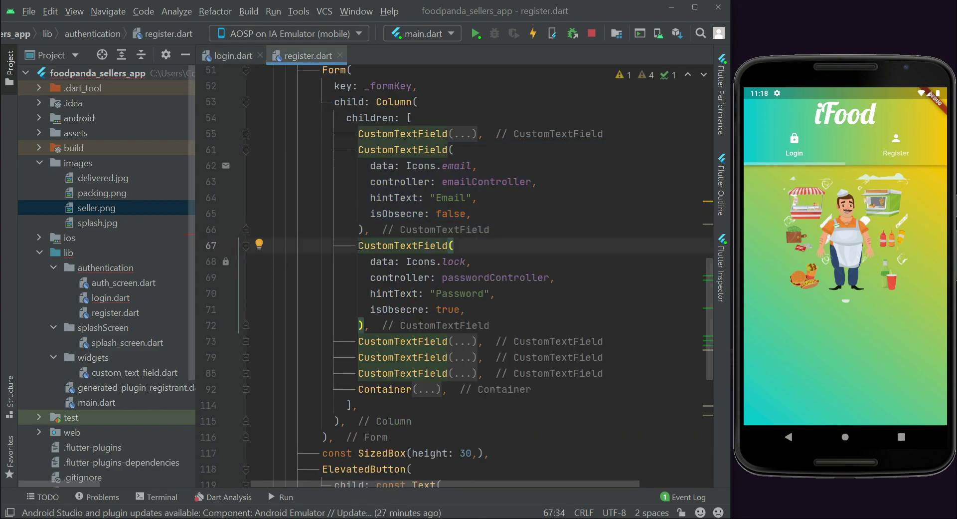
pyautogui.moveTo(358, 246); pyautogui.dragTo(370, 325)
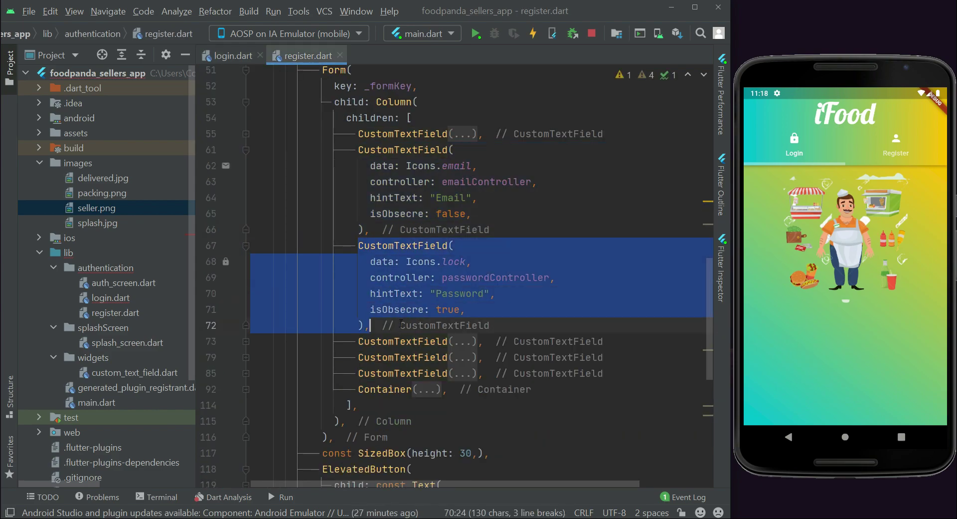
pyautogui.click(233, 55)
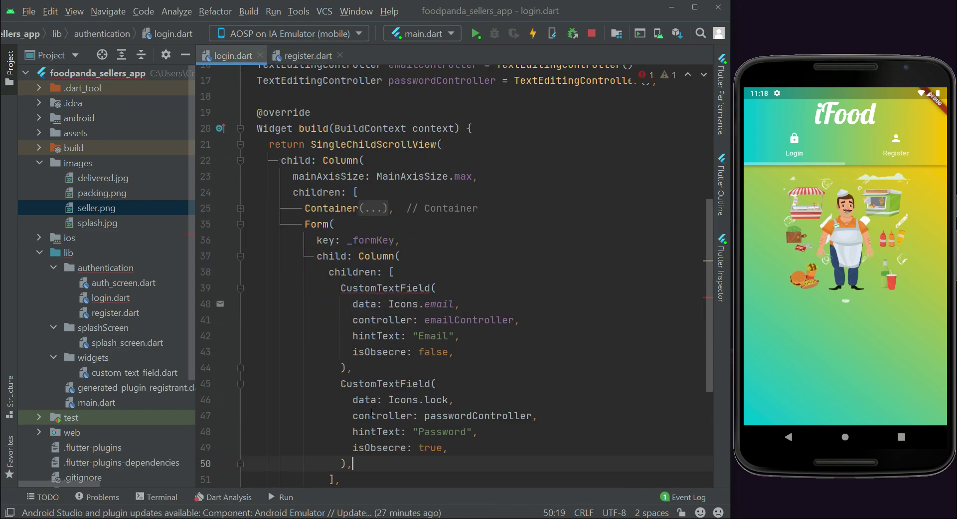
pyautogui.click(341, 384)
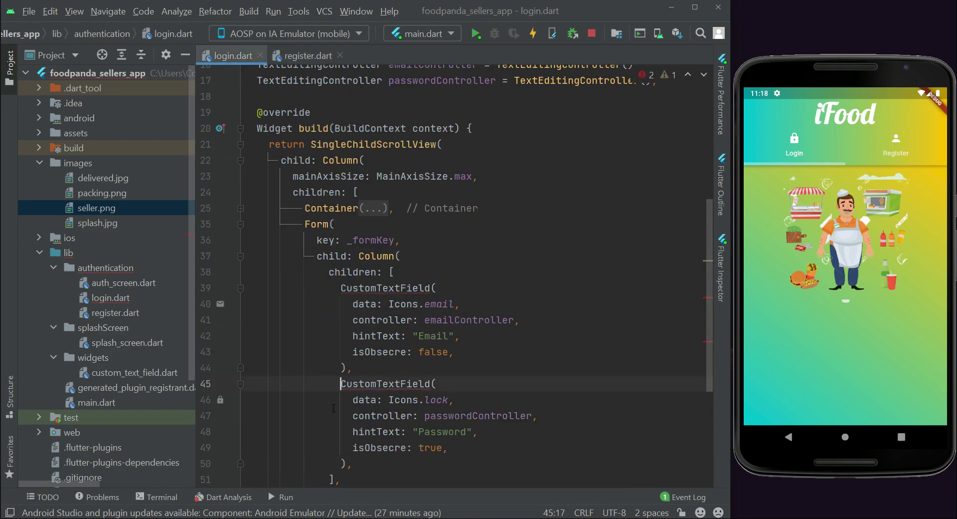
pyautogui.click(254, 383)
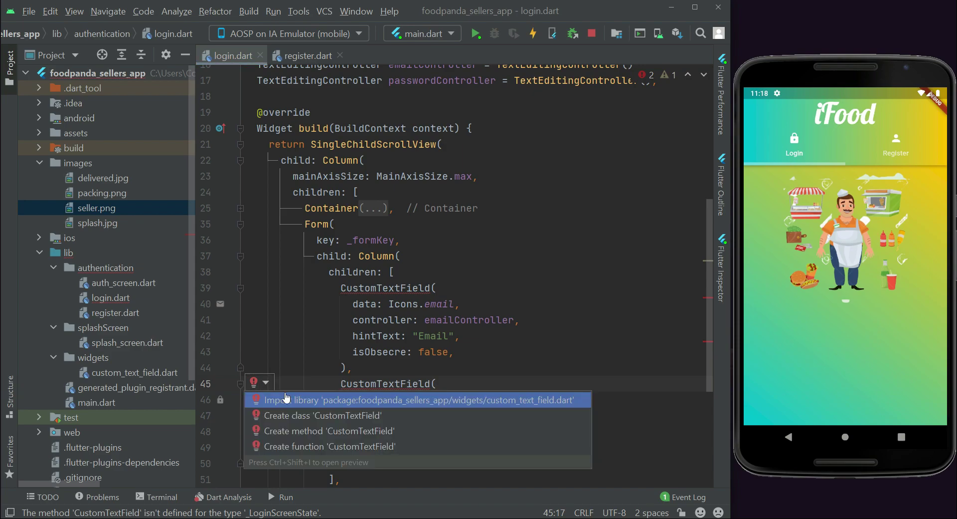
# Import CustomTextField via the quick-fix, fold the Form and add a blank line after it
pyautogui.click(546, 400)
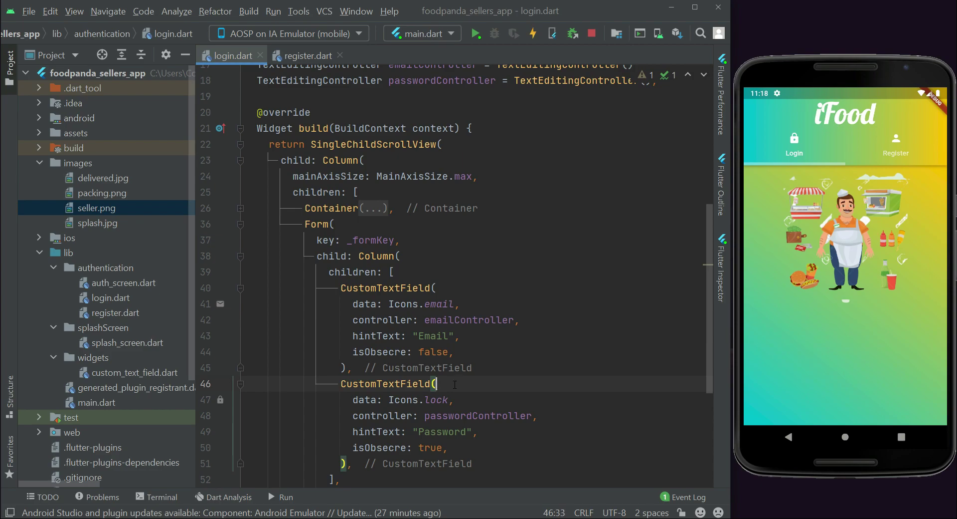
pyautogui.scroll(-1, 464, 366)
pyautogui.scroll(-1, 463, 366)
pyautogui.click(336, 177)
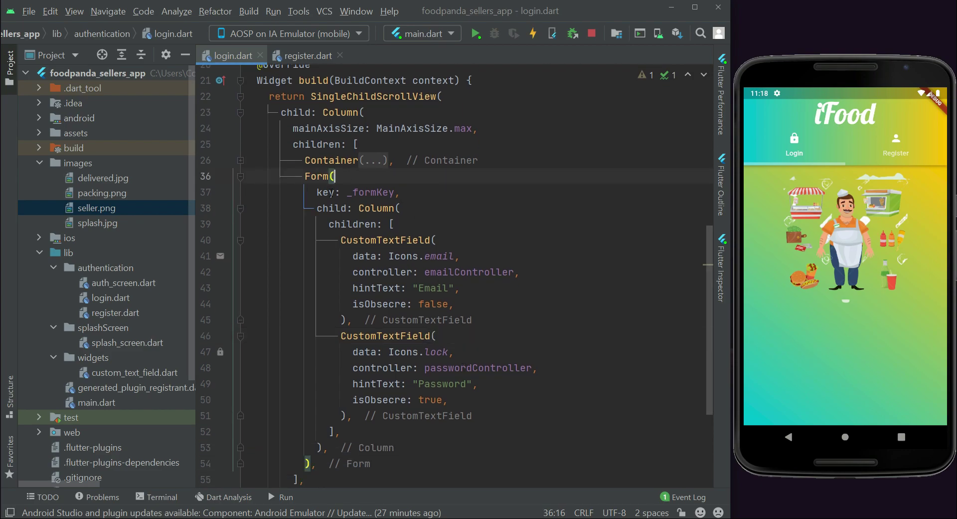
pyautogui.click(240, 177)
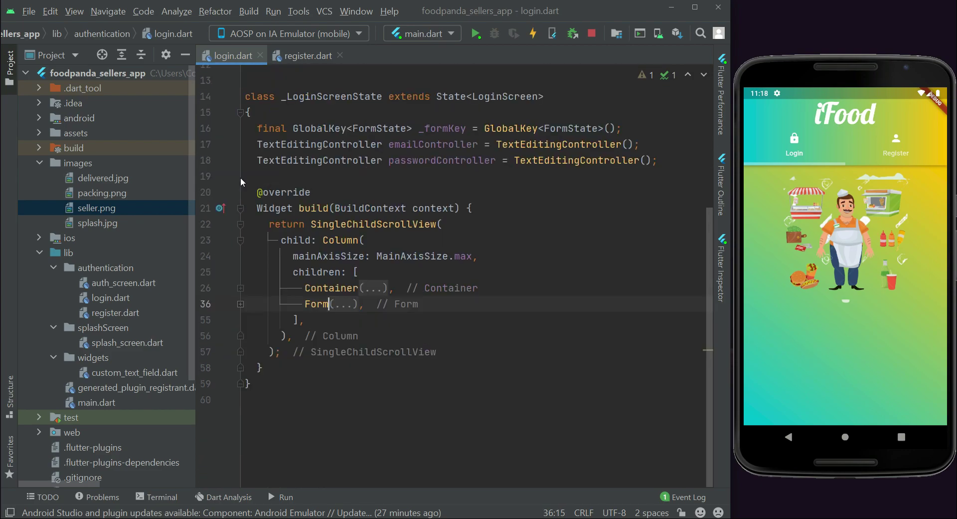
pyautogui.click(376, 298)
pyautogui.press('Return')
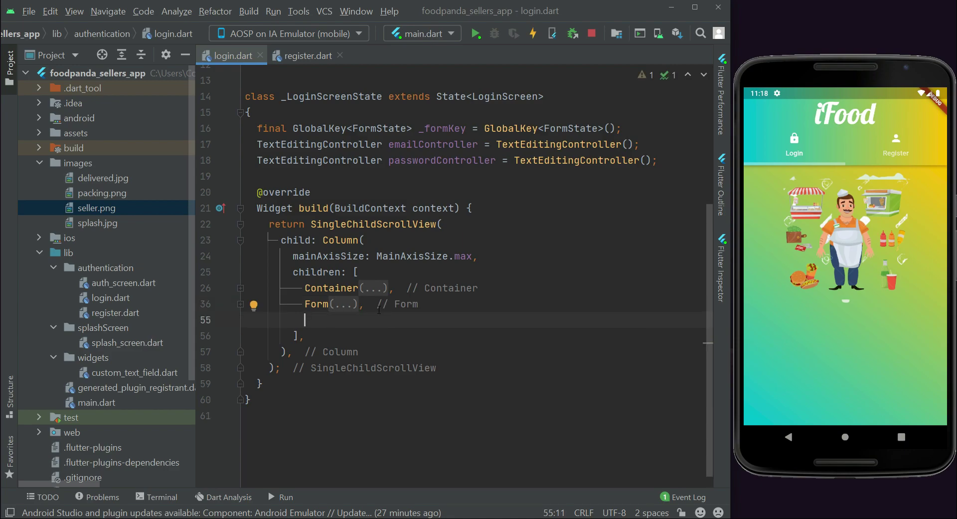
# Hot reload so the emulator shows Email and Password fields, then refold the Form
pyautogui.click(341, 304)
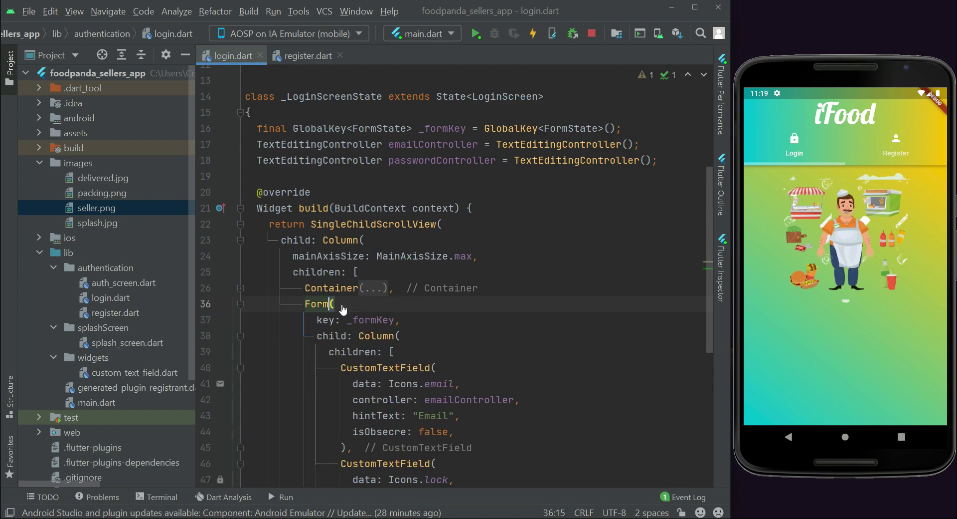
pyautogui.scroll(-2, 373, 346)
pyautogui.click(447, 276)
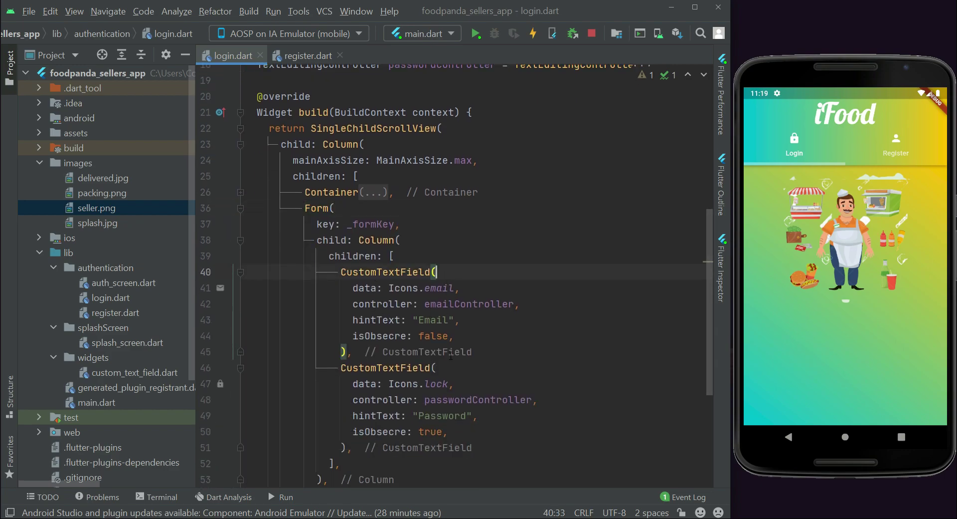
pyautogui.hotkey('ctrl', 's')
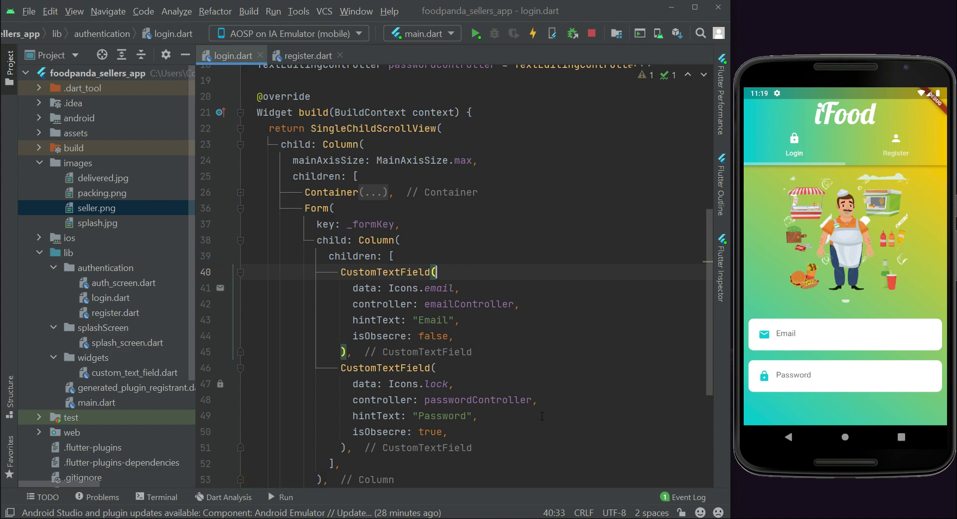
pyautogui.scroll(-2, 316, 143)
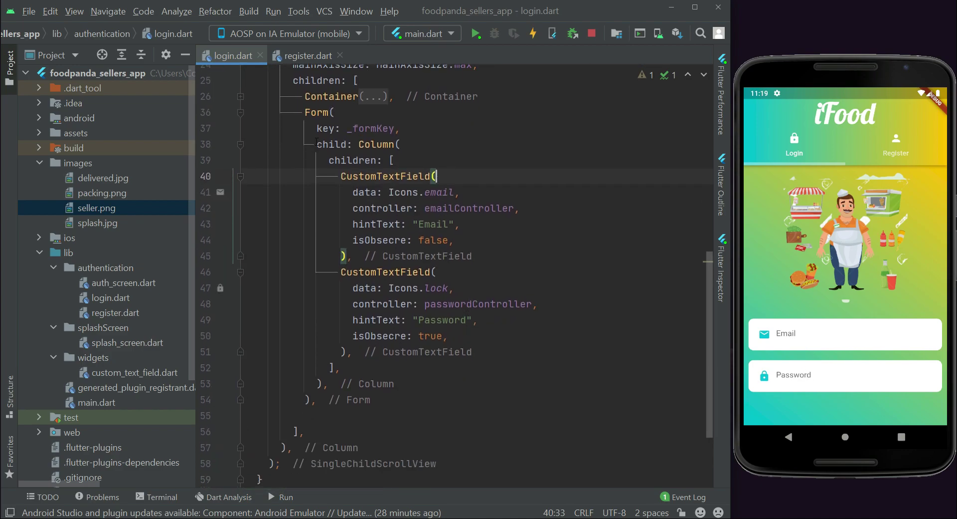
pyautogui.click(241, 112)
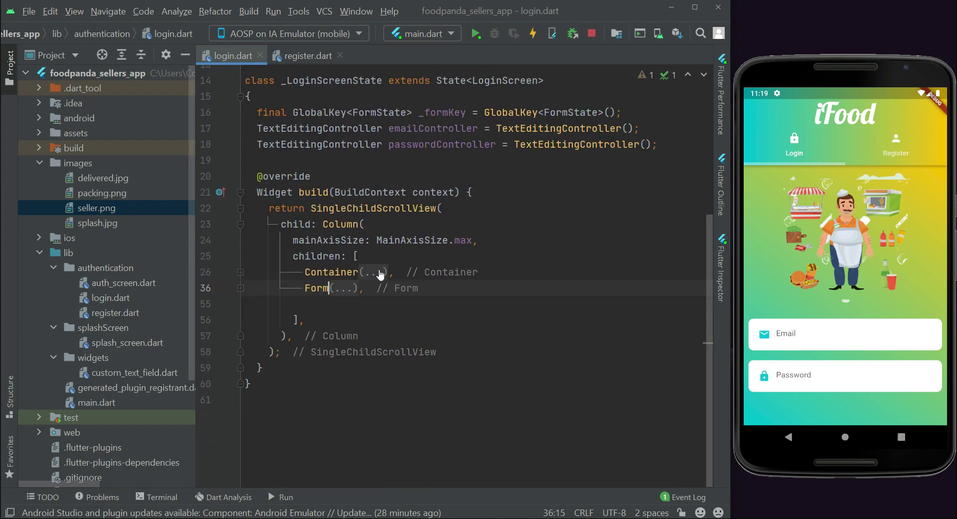
pyautogui.scroll(1, 352, 304)
# Leave a blank line after the Form and go to register.dart's Sign Up button code
pyautogui.click(360, 303)
pyautogui.press('Return')
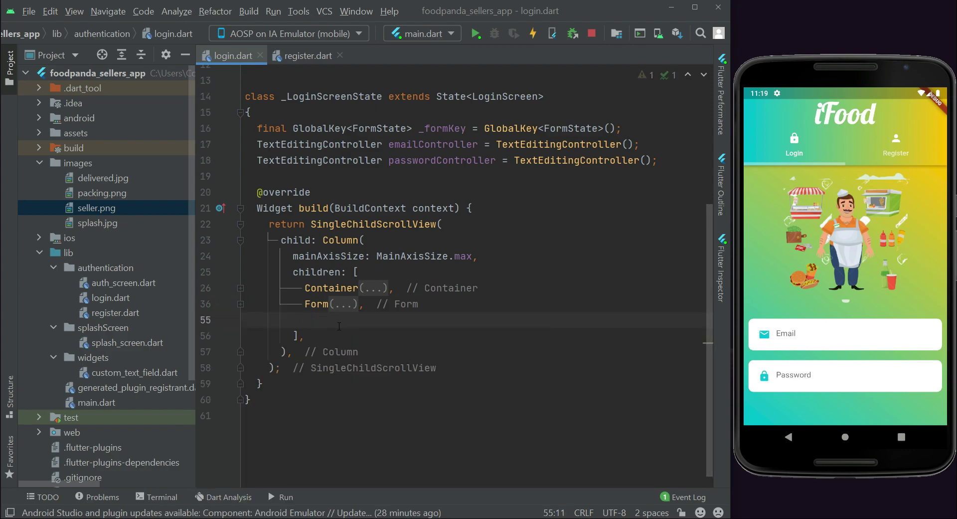
pyautogui.click(301, 54)
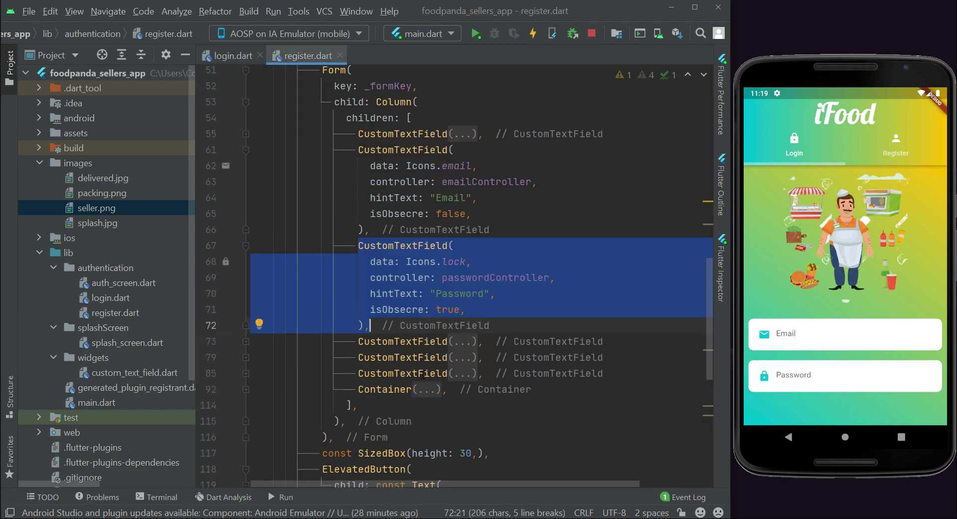
pyautogui.scroll(-2, 456, 321)
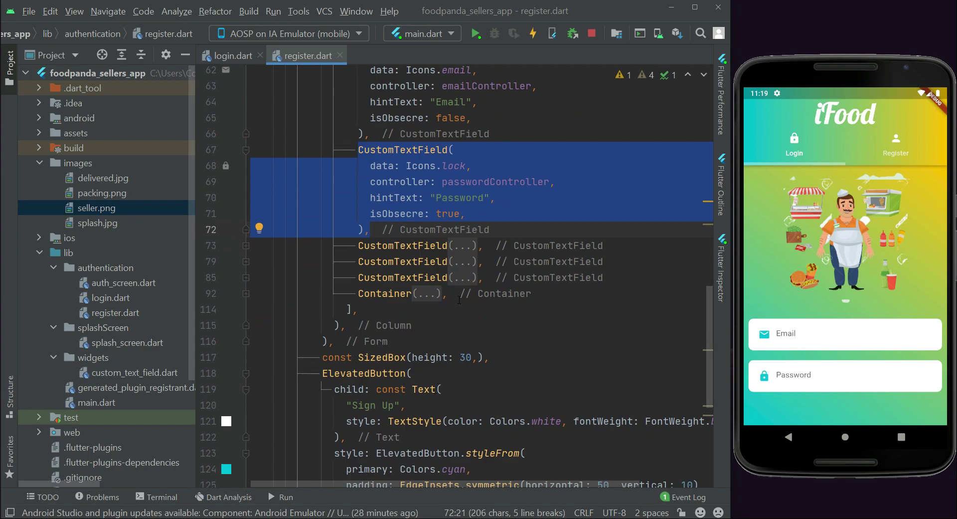
pyautogui.scroll(-3, 459, 299)
pyautogui.click(419, 224)
pyautogui.scroll(-1, 447, 340)
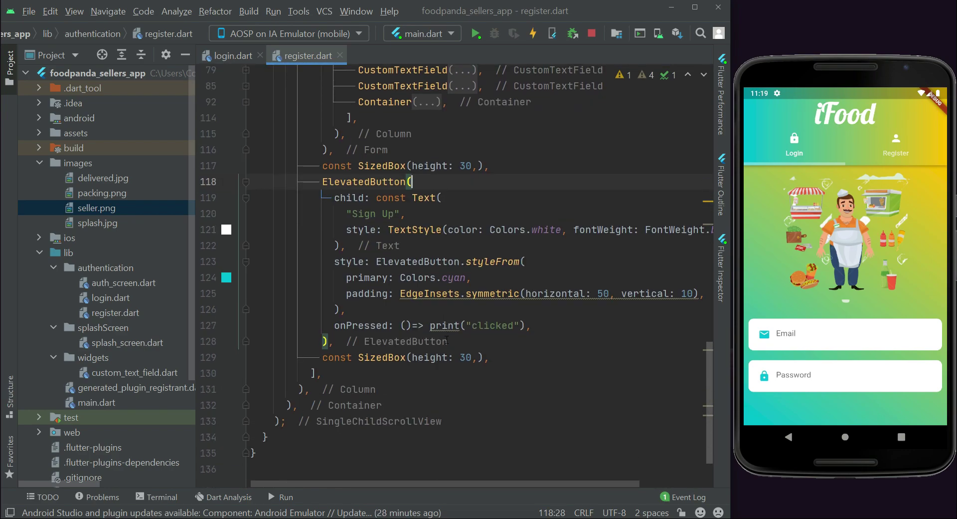
# Select the ElevatedButton and its SizedBox spacer in register.dart for copying
pyautogui.click(246, 183)
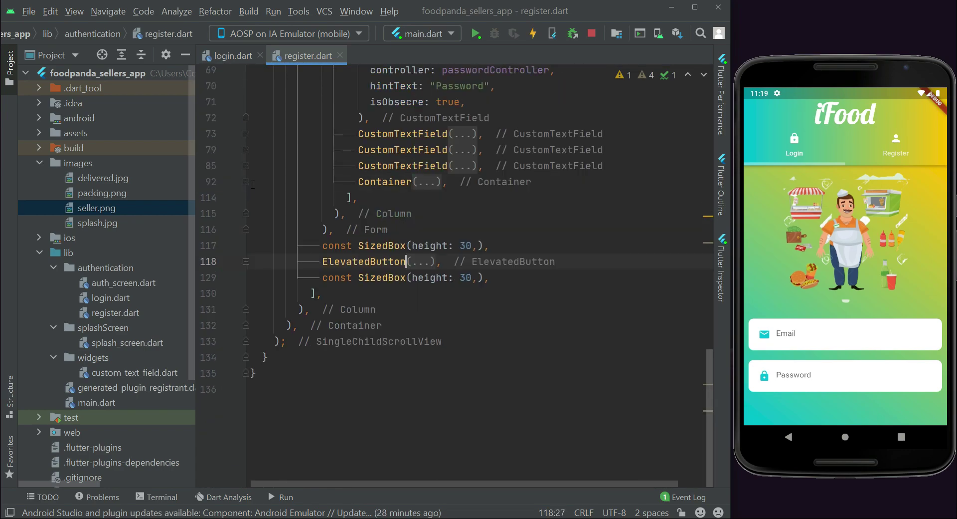
pyautogui.click(418, 261)
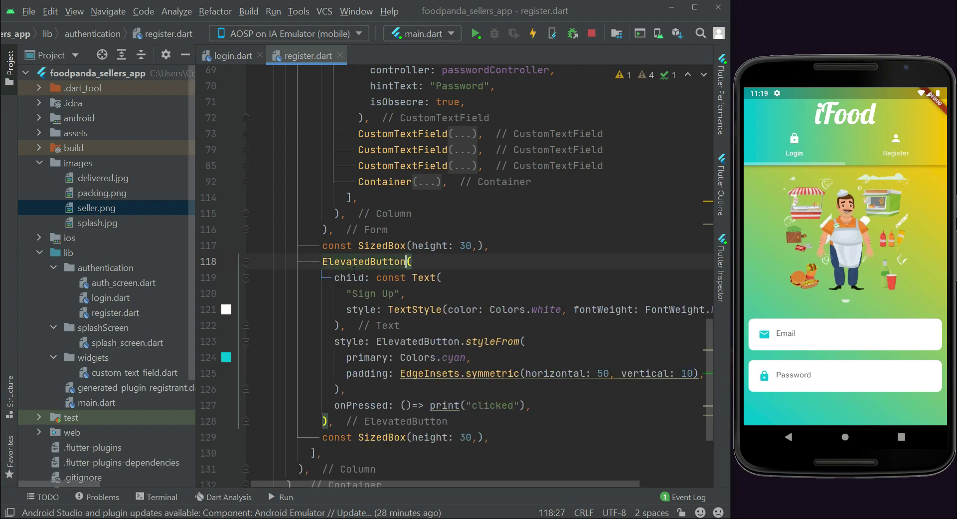
pyautogui.moveTo(410, 261)
pyautogui.mouseDown()
pyautogui.moveTo(359, 374)
pyautogui.moveTo(365, 423)
pyautogui.mouseUp()
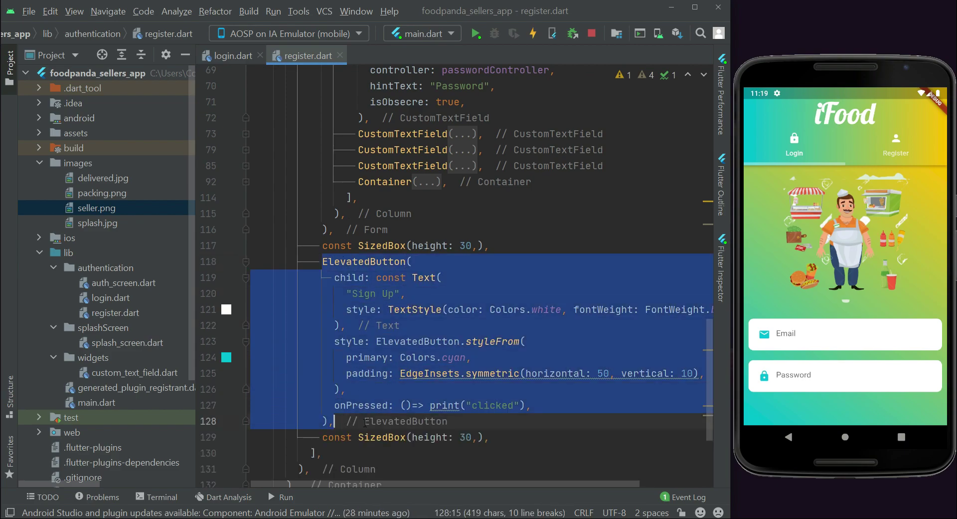
pyautogui.moveTo(495, 438); pyautogui.dragTo(322, 261)
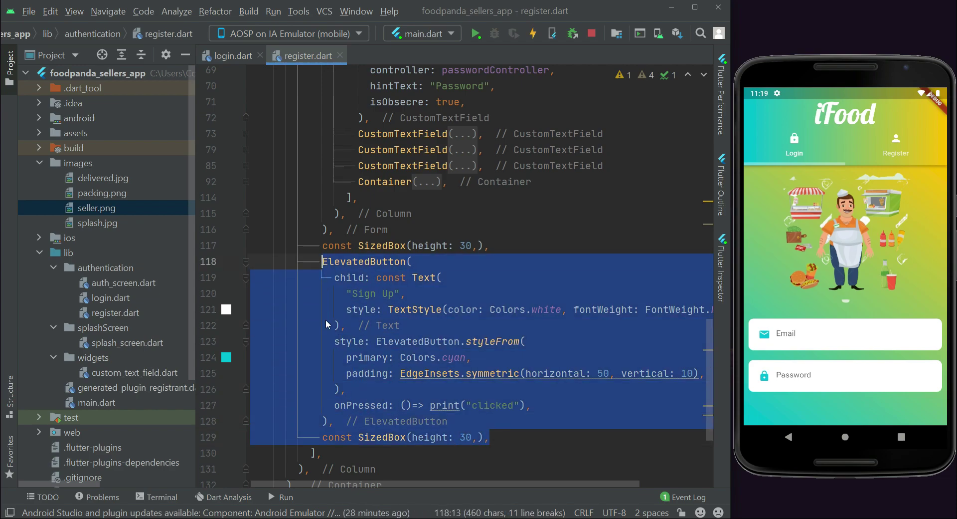
# Paste the button after the Form in login.dart, relabel it 'Login', and hot reload
pyautogui.click(229, 55)
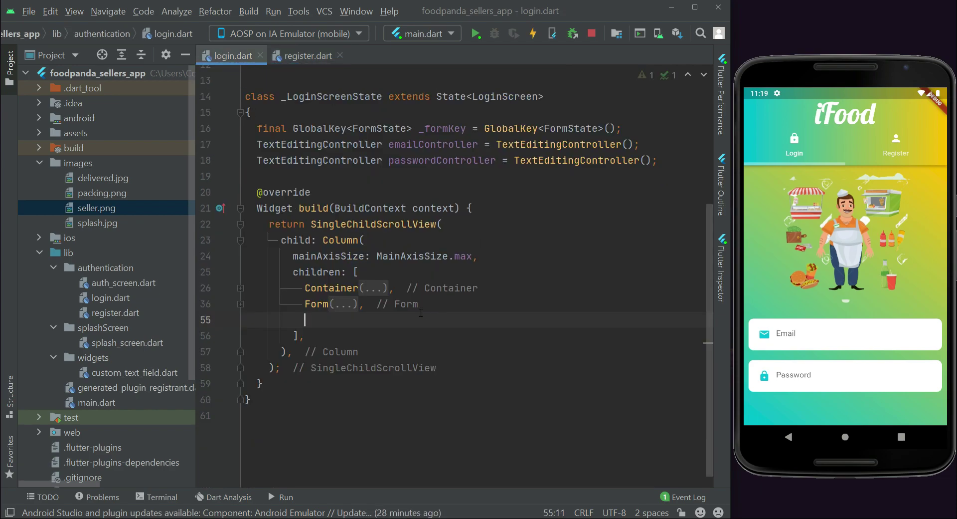
pyautogui.hotkey('ctrl', 'v')
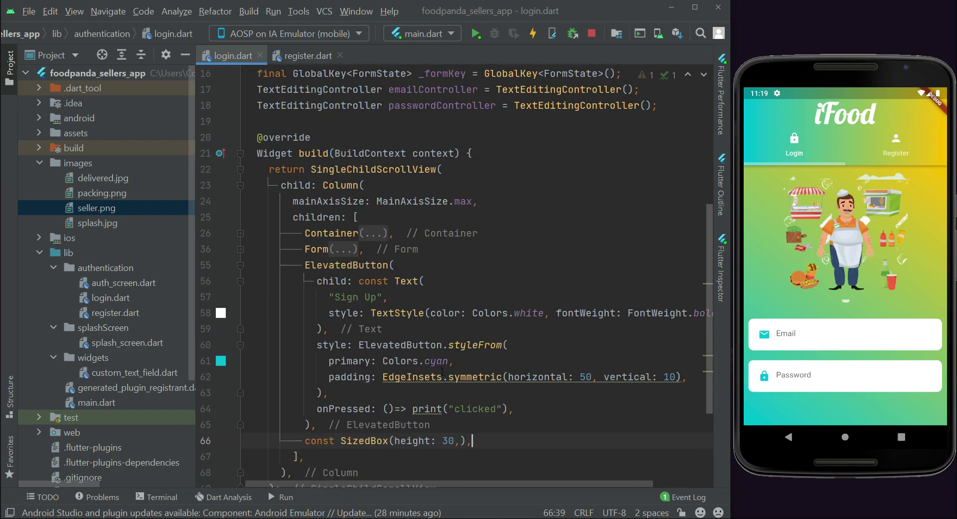
pyautogui.scroll(-4, 375, 211)
pyautogui.doubleClick(367, 225)
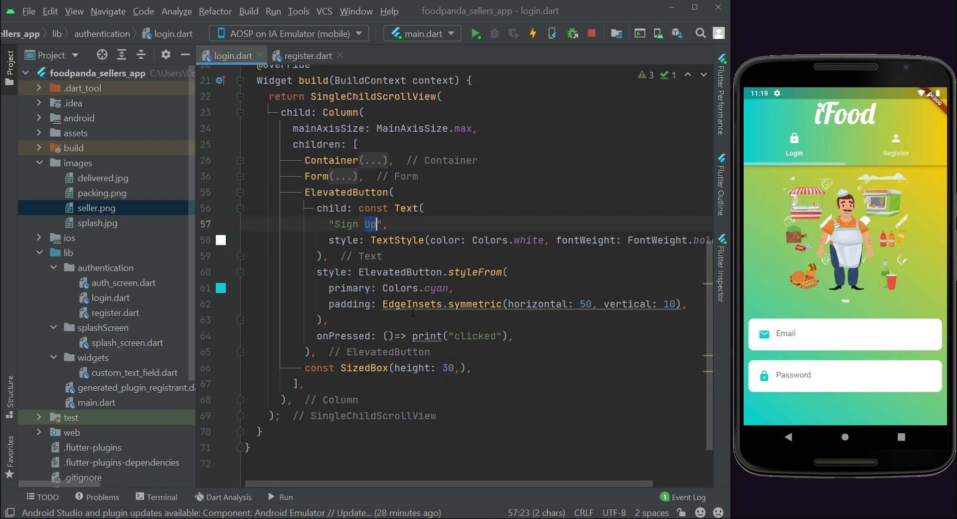
pyautogui.press('BackSpace')
pyautogui.press('BackSpace')
pyautogui.press('BackSpace')
pyautogui.press('BackSpace')
pyautogui.press('BackSpace')
pyautogui.press('BackSpace')
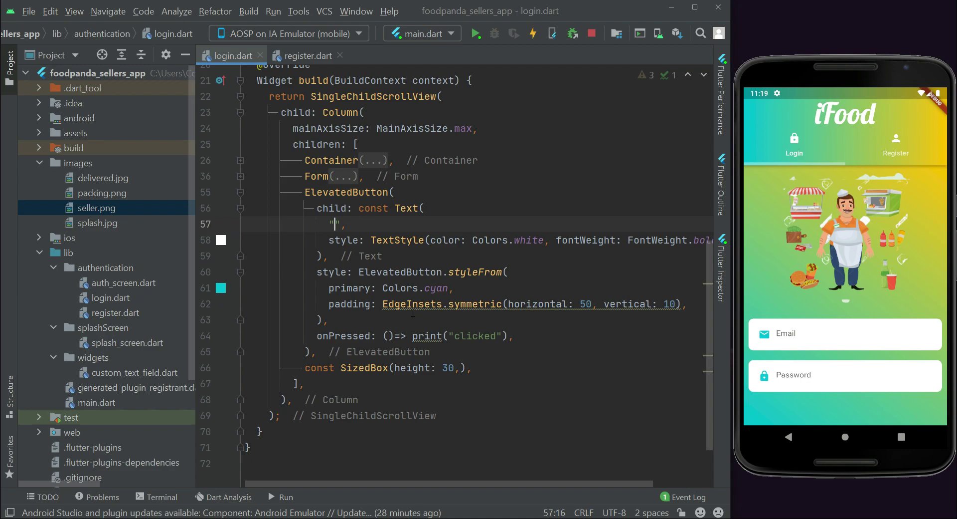
pyautogui.write('Login')
pyautogui.hotkey('ctrl', 's')
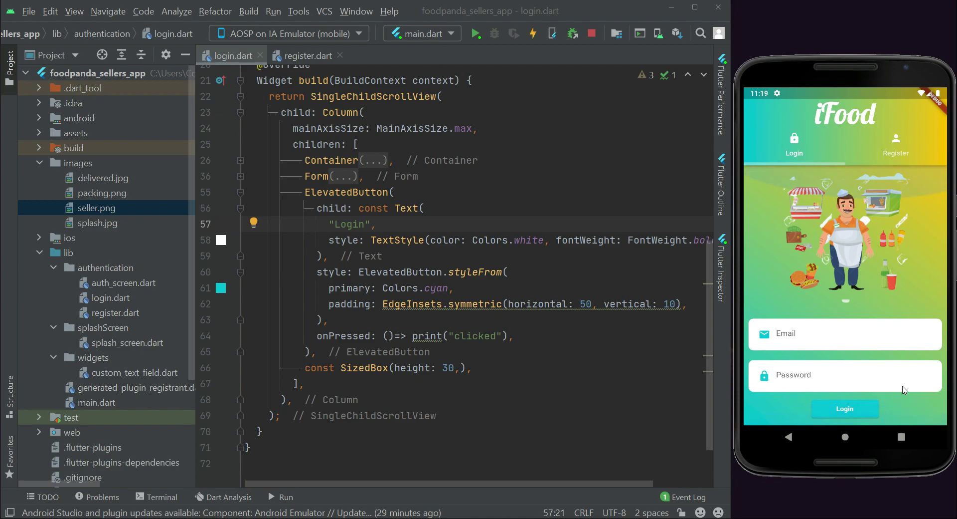
pyautogui.moveTo(902, 403); pyautogui.dragTo(895, 226)
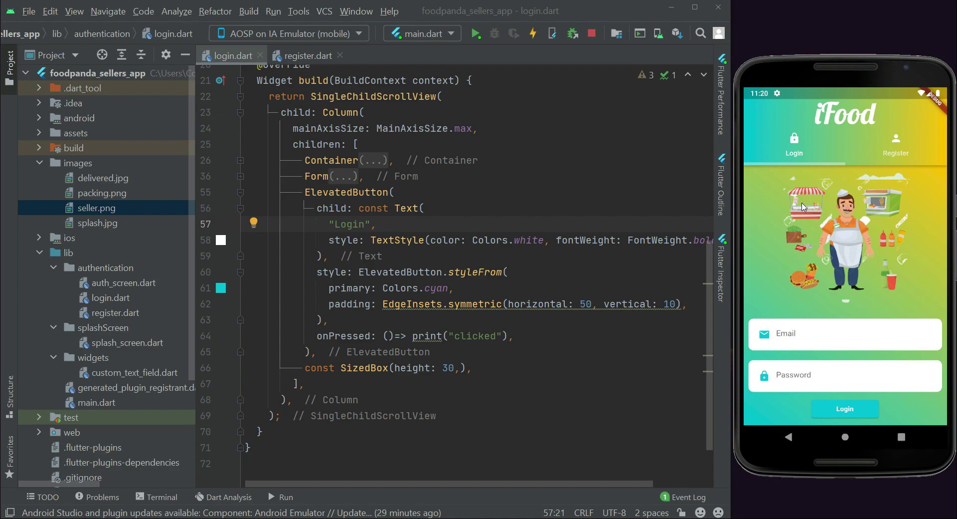
# Switch the emulator to Register, scroll its form, swipe back to Login and to Register again
pyautogui.click(899, 155)
pyautogui.moveTo(797, 165); pyautogui.dragTo(897, 114)
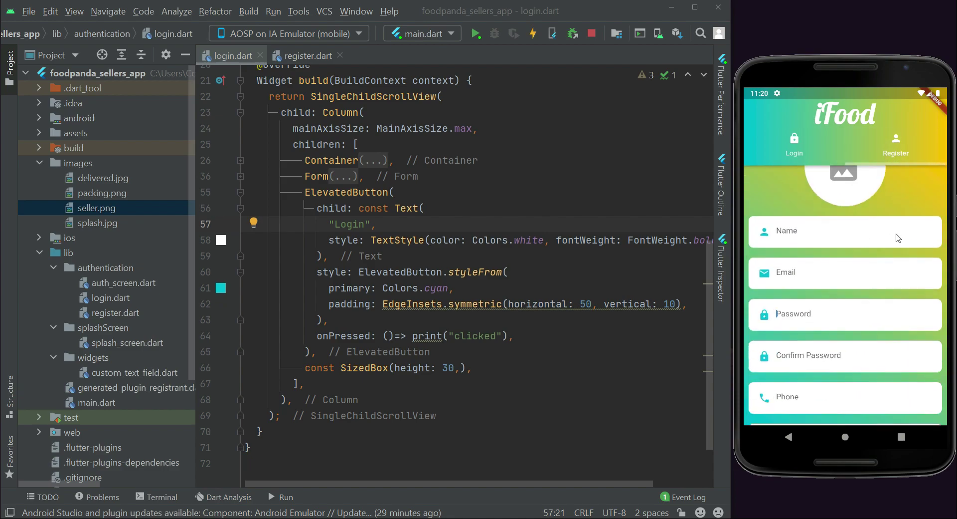
pyautogui.moveTo(883, 187)
pyautogui.mouseDown()
pyautogui.moveTo(882, 358)
pyautogui.moveTo(883, 202)
pyautogui.moveTo(878, 273)
pyautogui.mouseUp()
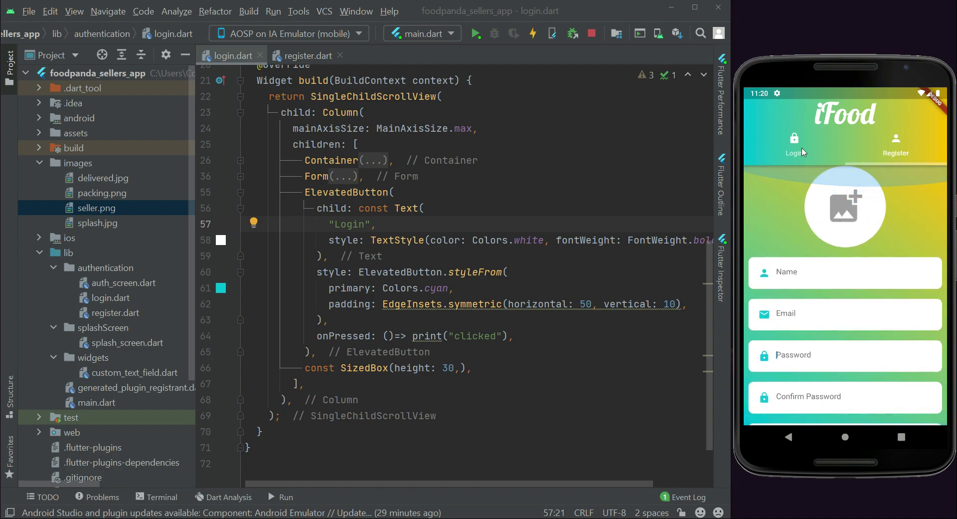
pyautogui.moveTo(793, 210); pyautogui.dragTo(902, 205)
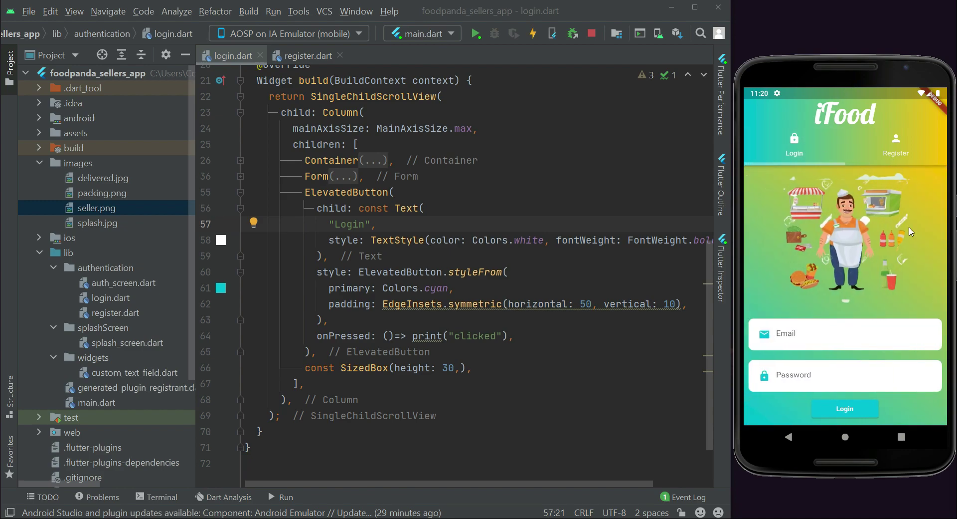
pyautogui.moveTo(858, 280); pyautogui.dragTo(770, 276)
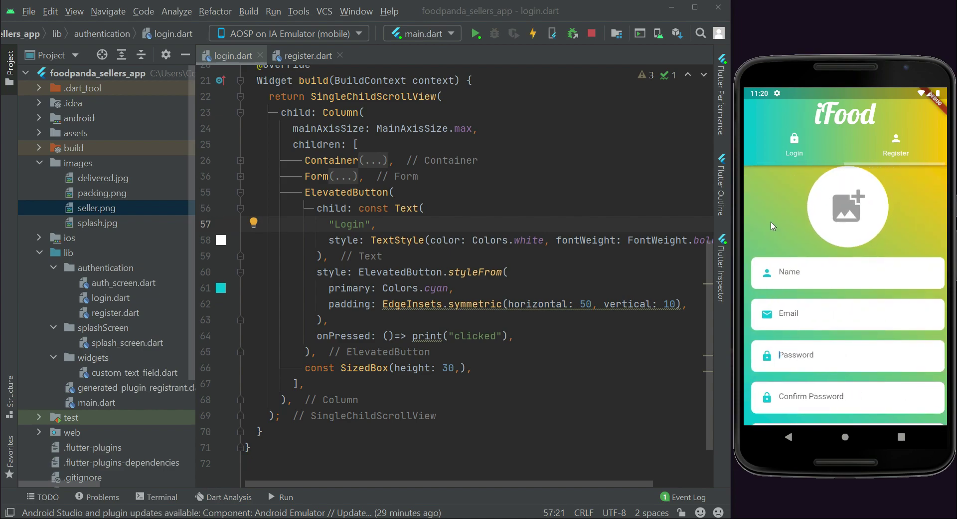